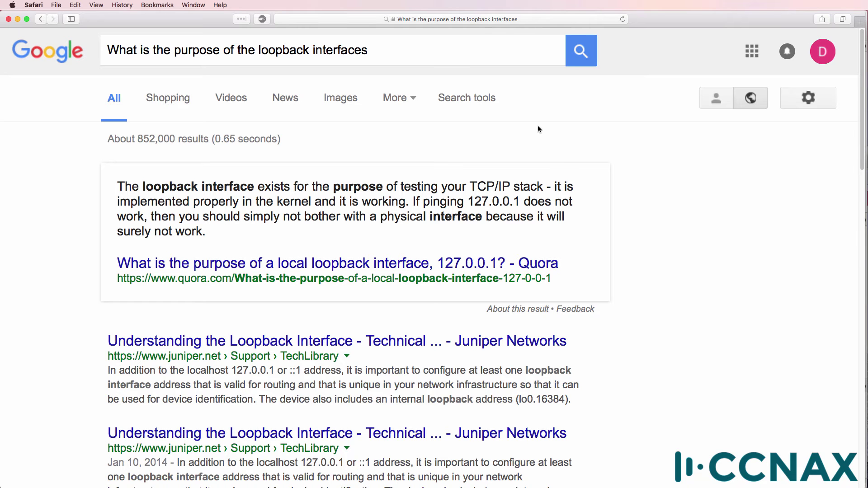
Highlight the 127.0.0.1 address in the Google answer about loopback interfaces.
{"action": "left_click_drag", "start_coordinate": [468, 203], "coordinate": [519, 203]}
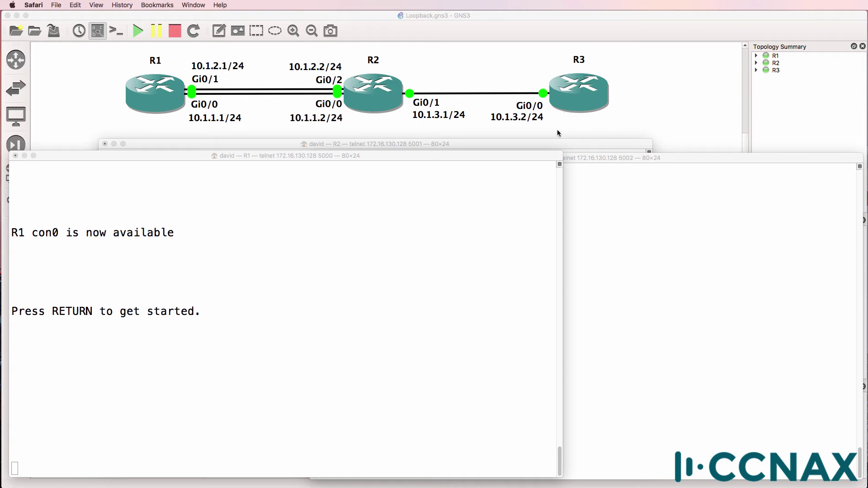
On R2, enter privileged mode and run show ip interface brief to list interface addresses.
{"action": "left_click", "coordinate": [563, 143]}
{"action": "key", "text": "Return"}
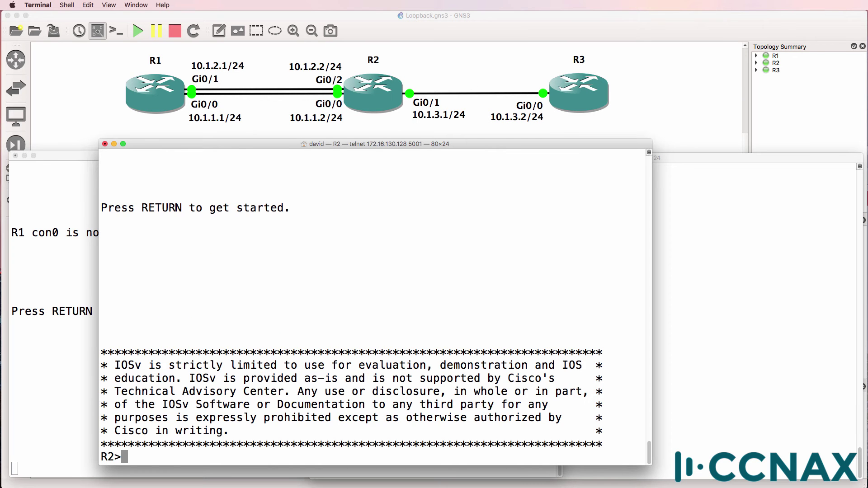
{"action": "type", "text": "en"}
{"action": "key", "text": "Return"}
{"action": "key", "text": "Return"}
{"action": "type", "text": "sh ip int br"}
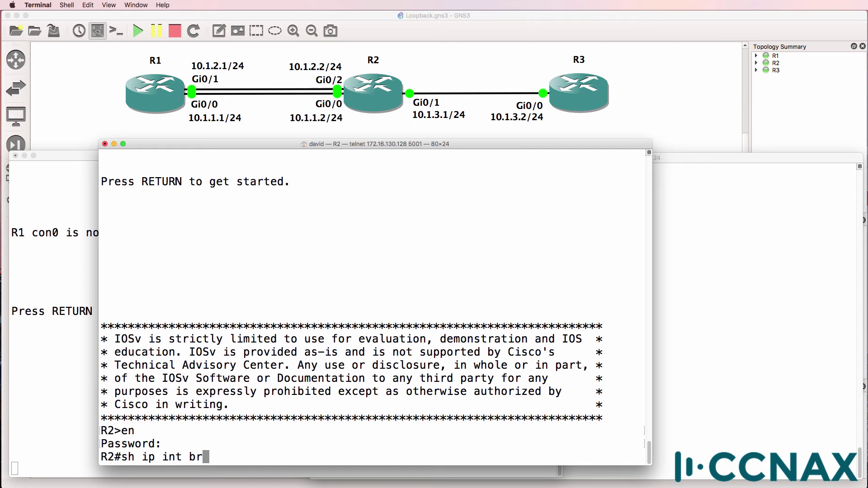
{"action": "type", "text": "i"}
{"action": "key", "text": "Tab"}
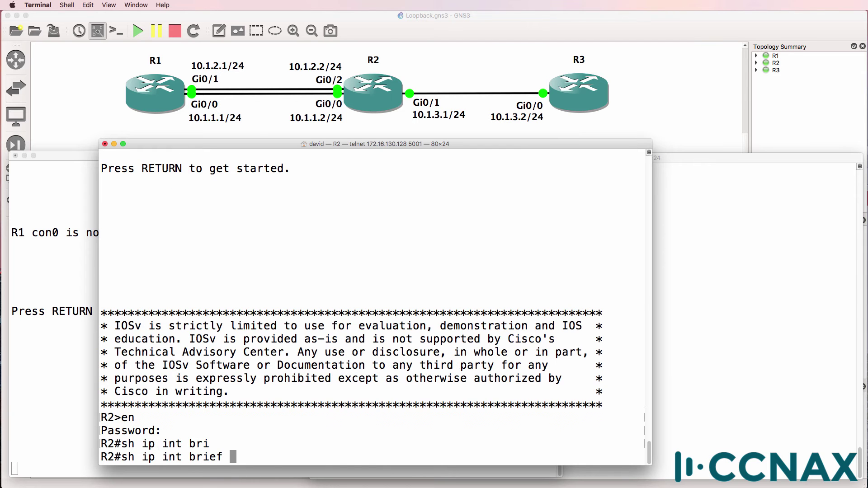
{"action": "key", "text": "Return"}
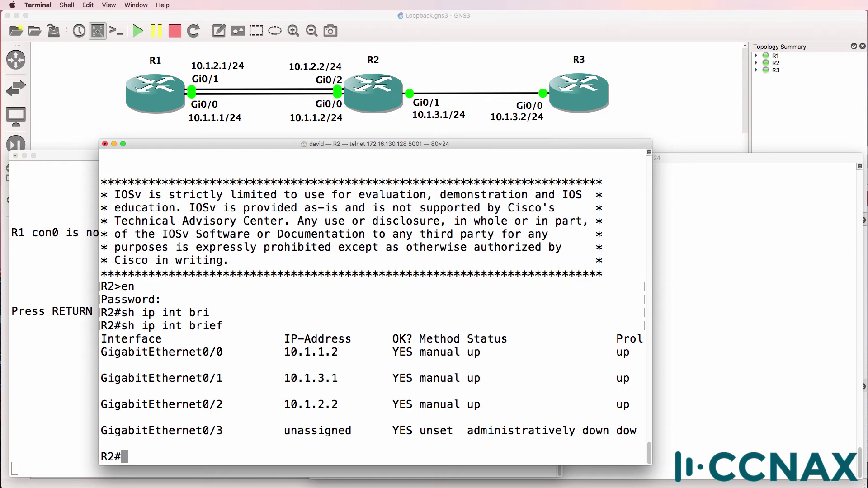
{"action": "left_click_drag", "start_coordinate": [229, 351], "coordinate": [203, 404]}
Enter global configuration on R2 and create interface Loopback0.
{"action": "type", "text": "conf t"}
{"action": "key", "text": "Return"}
{"action": "type", "text": "int"}
{"action": "key", "text": "BackSpace"}
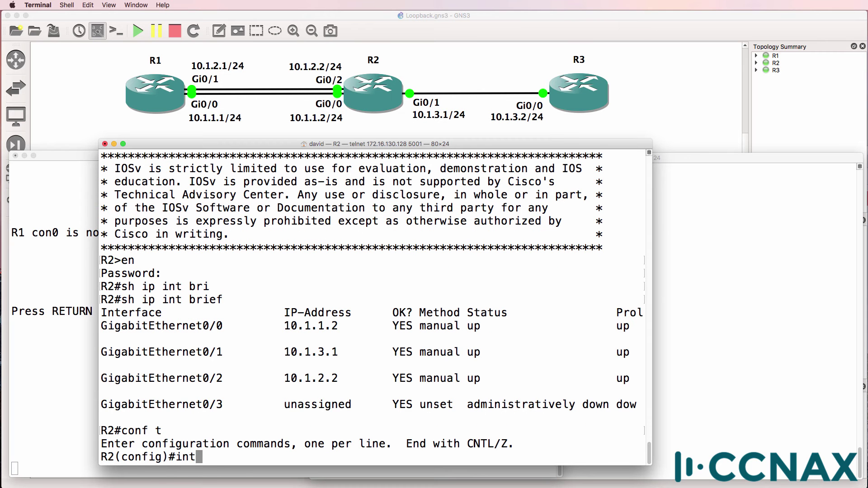
{"action": "type", "text": "er"}
{"action": "key", "text": "Tab"}
{"action": "type", "text": "?"}
{"action": "key", "text": "space"}
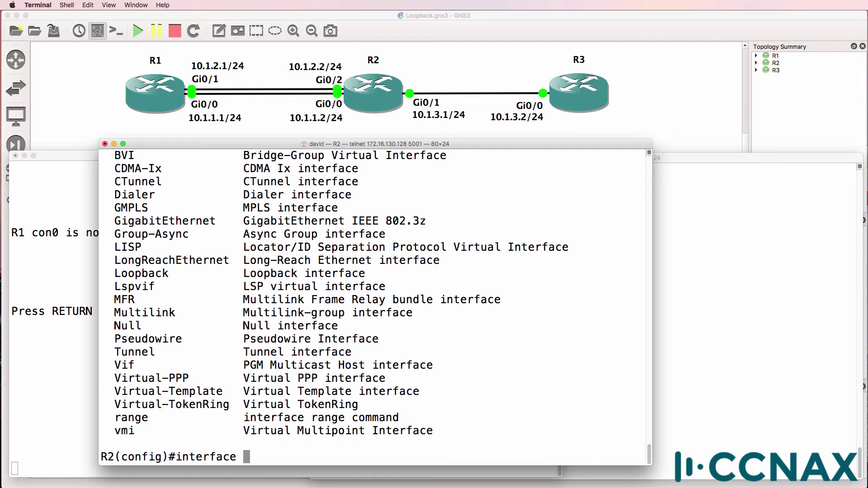
{"action": "type", "text": "loo"}
{"action": "key", "text": "Tab"}
{"action": "type", "text": "?"}
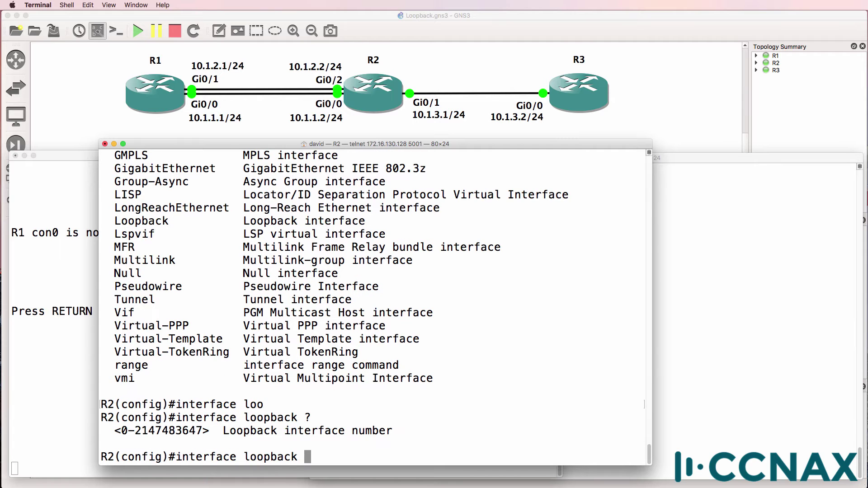
{"action": "type", "text": "0"}
{"action": "key", "text": "Return"}
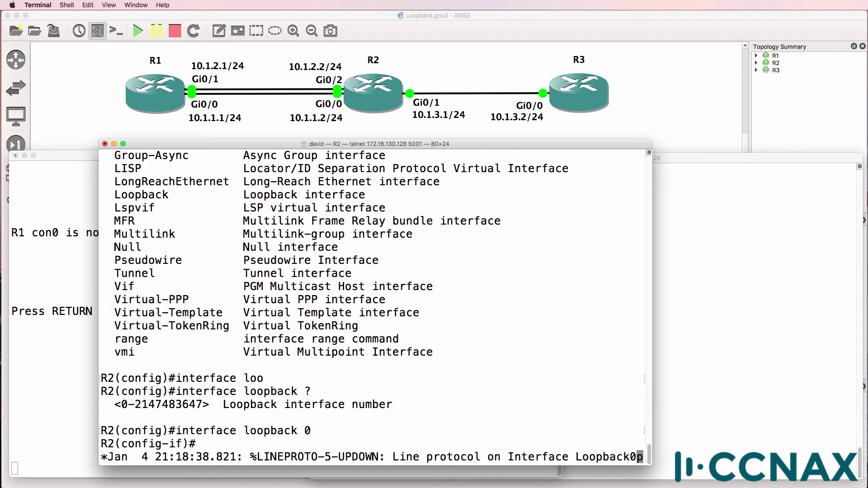
Assign Loopback0 the address 2.2.2.2 with mask 255.255.255.255.
{"action": "key", "text": "Return"}
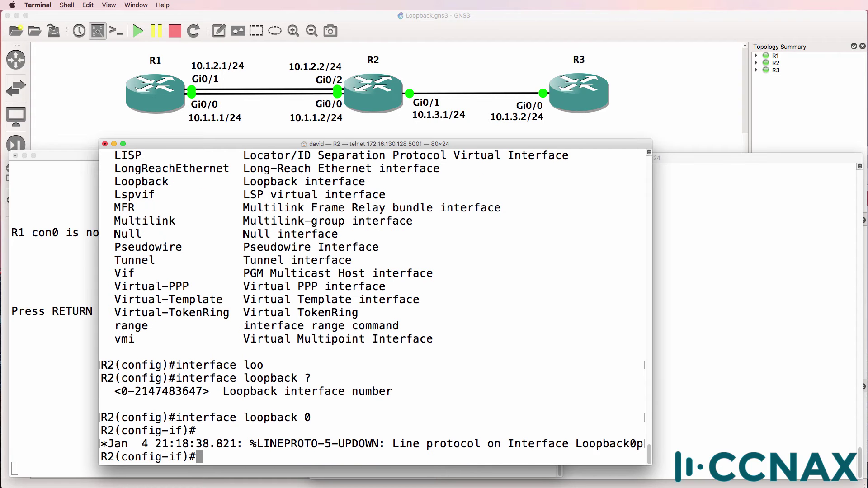
{"action": "type", "text": "ip add"}
{"action": "key", "text": "Tab"}
{"action": "type", "text": "2.2."}
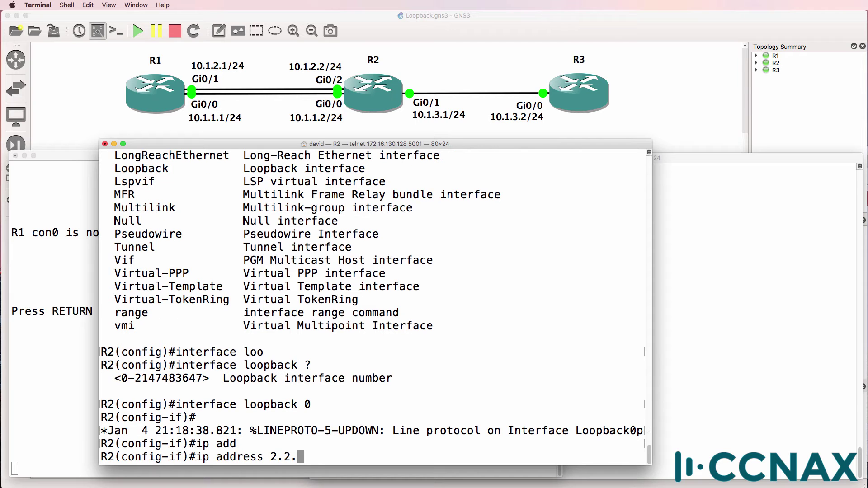
{"action": "type", "text": "2.2 255.25"}
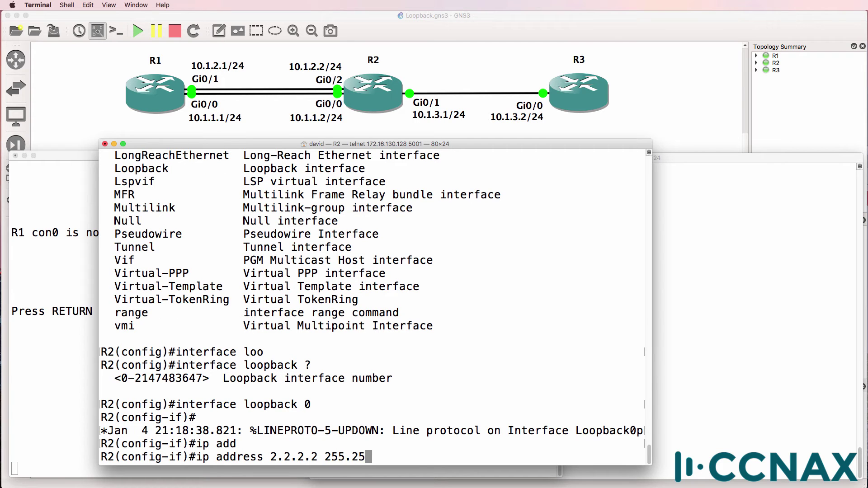
{"action": "type", "text": "5.255.255"}
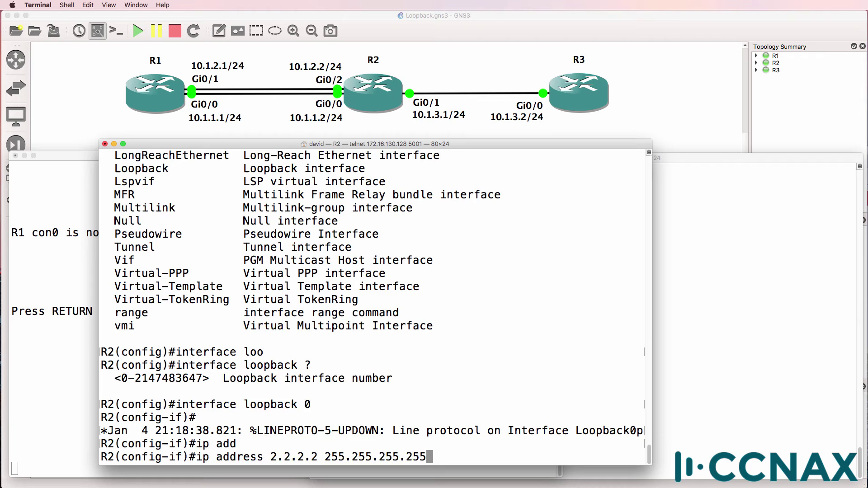
{"action": "key", "text": "Return"}
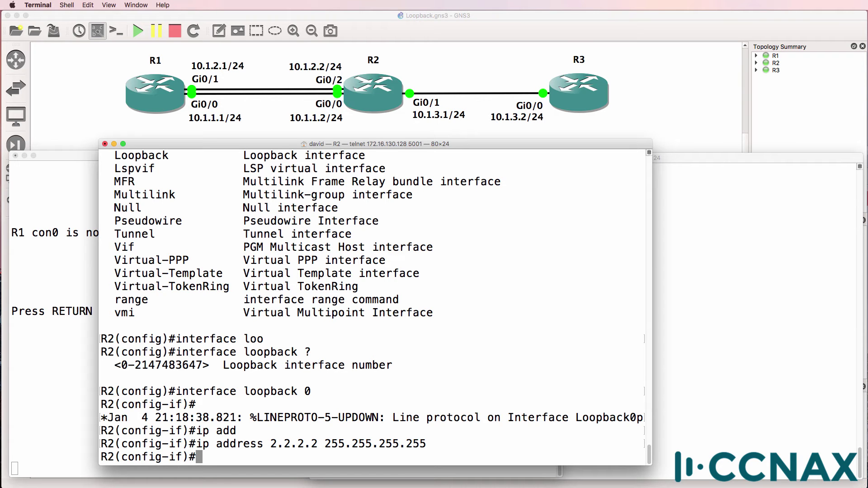
Shut down R2's Loopback0, then re-enable it with no shut.
{"action": "type", "text": "shut"}
{"action": "key", "text": "Return"}
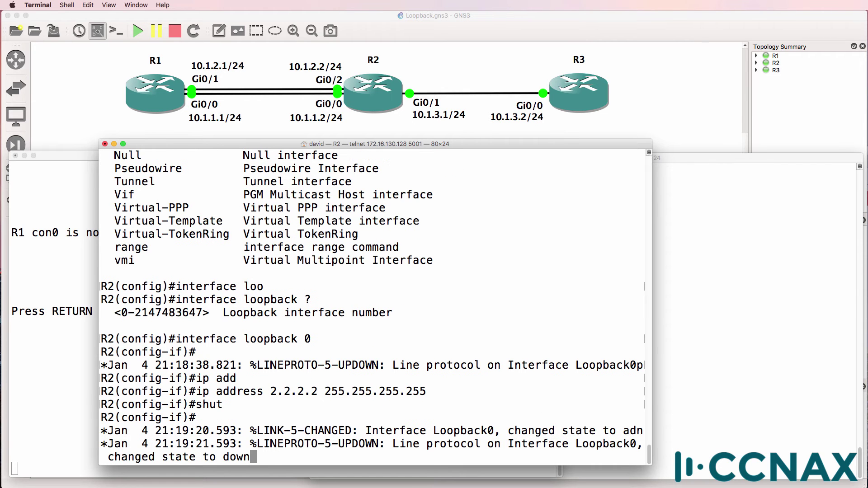
{"action": "key", "text": "Return"}
{"action": "type", "text": "no shut"}
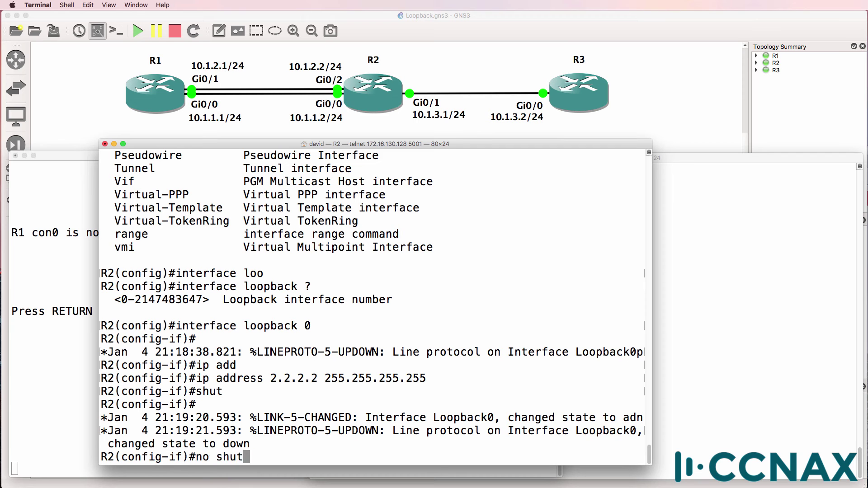
{"action": "key", "text": "Return"}
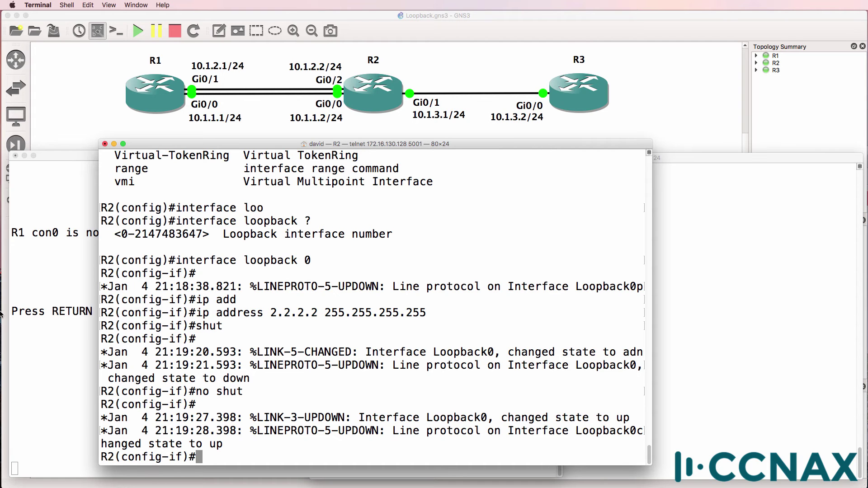
From R1 in privileged mode, telnet to R2 at 10.1.1.2, log in, then exit.
{"action": "left_click", "coordinate": [27, 297]}
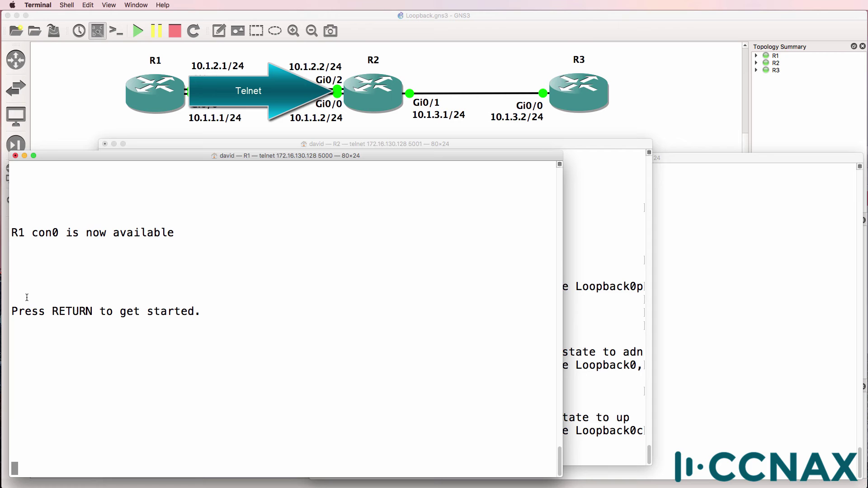
{"action": "key", "text": "Return"}
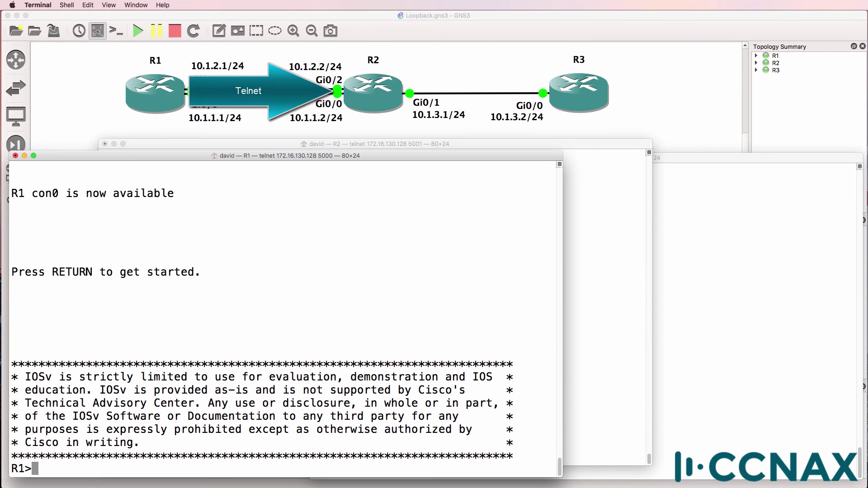
{"action": "type", "text": "en"}
{"action": "key", "text": "Return"}
{"action": "type", "text": "teln"}
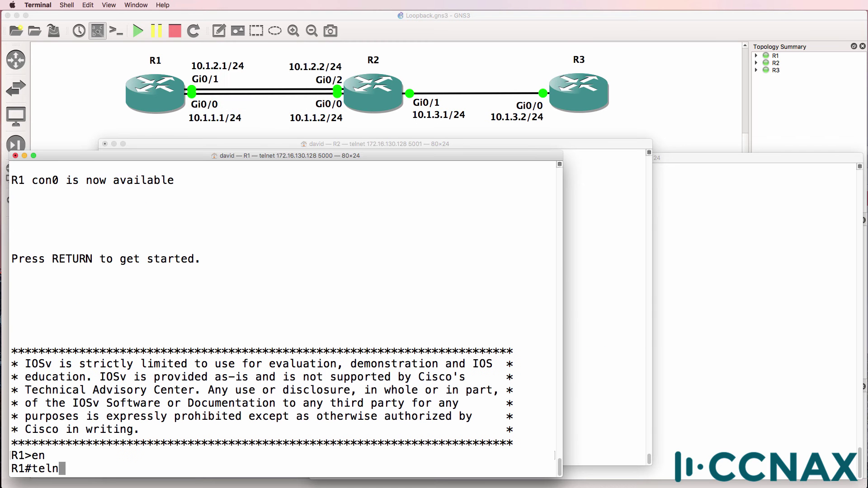
{"action": "type", "text": "et 10.1.1.2"}
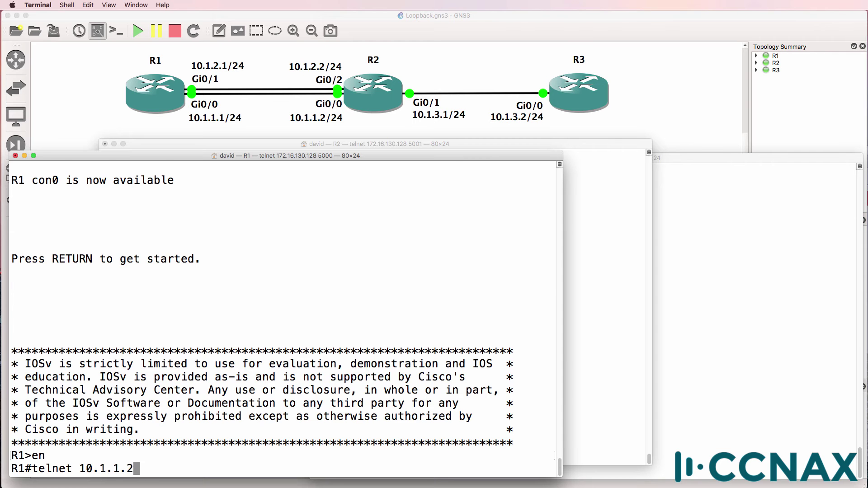
{"action": "key", "text": "Return"}
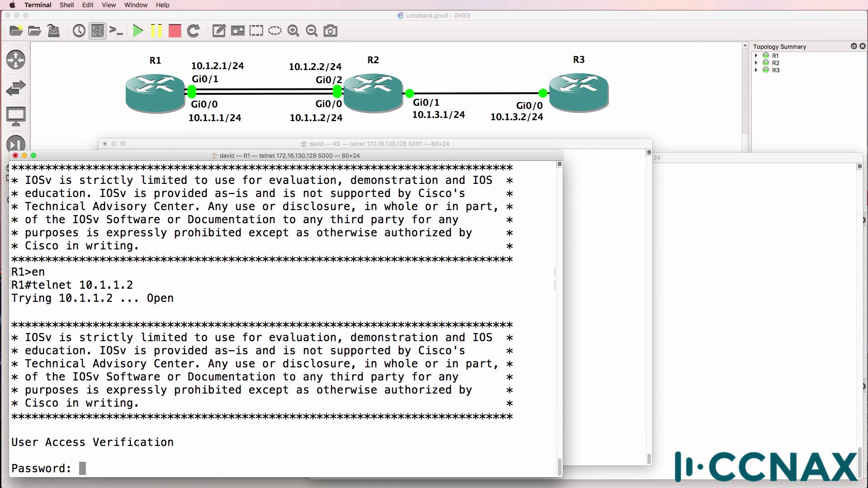
{"action": "key", "text": "Return"}
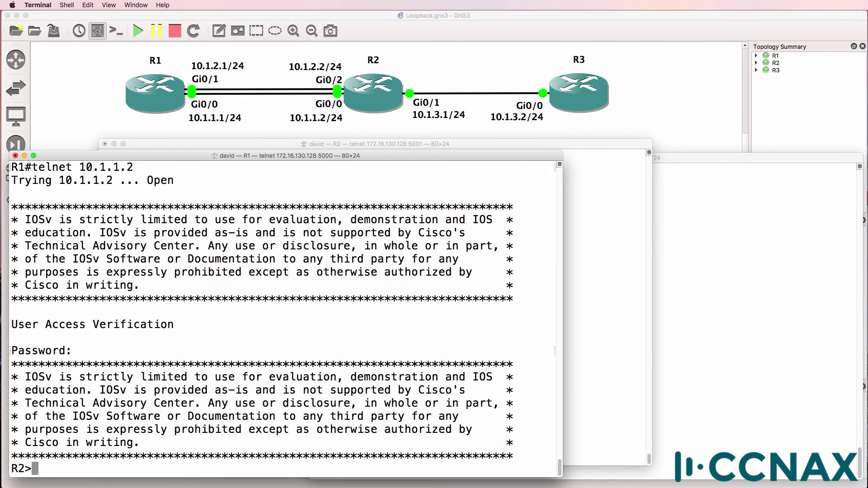
{"action": "type", "text": "exit"}
{"action": "key", "text": "Return"}
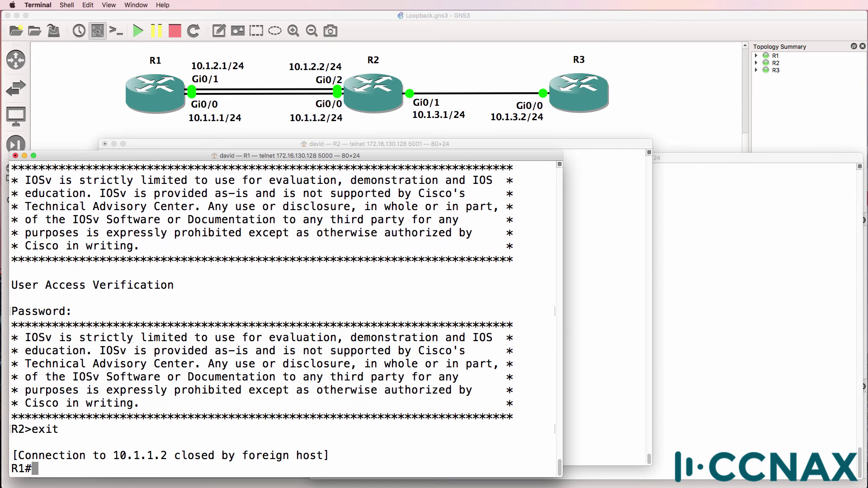
Telnet from R1 to R2 at 10.1.2.2, log in, then exit.
{"action": "key", "text": "Up"}
{"action": "key", "text": "BackSpace"}
{"action": "key", "text": "BackSpace"}
{"action": "key", "text": "BackSpace"}
{"action": "type", "text": "2.2"}
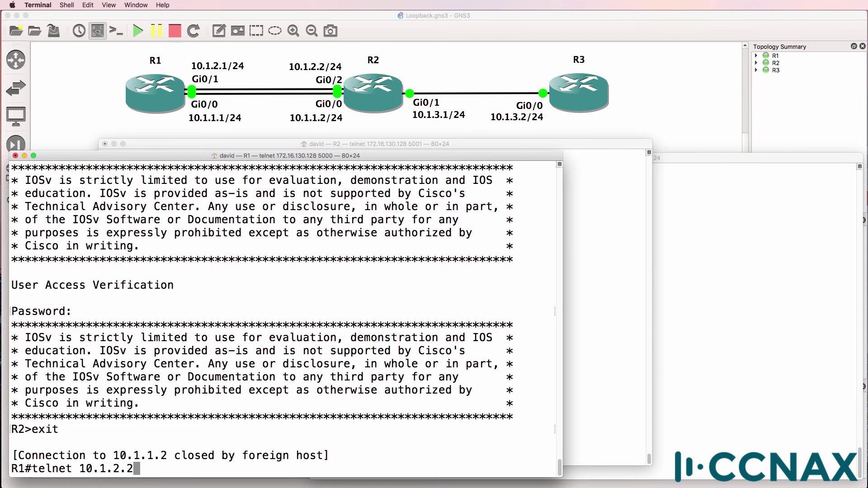
{"action": "key", "text": "Return"}
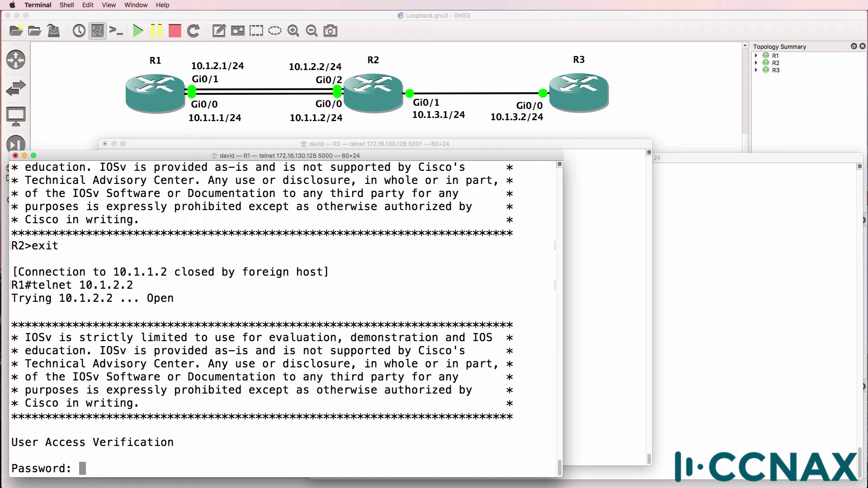
{"action": "key", "text": "Return"}
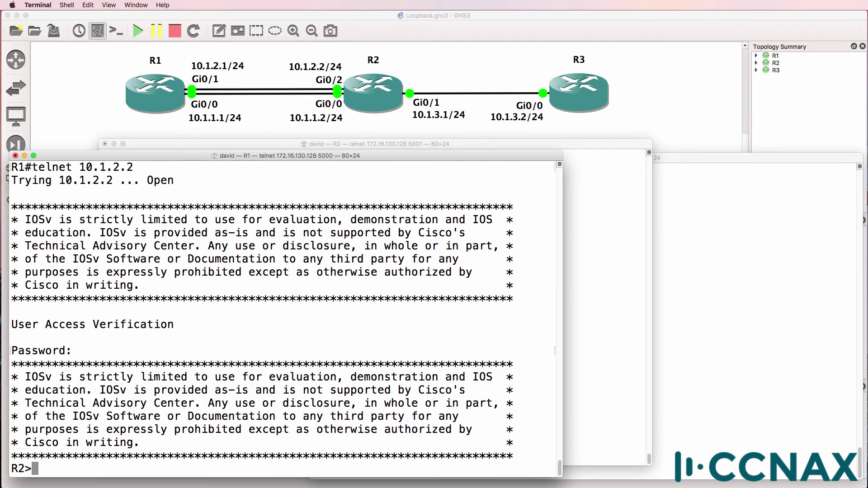
{"action": "type", "text": "exit"}
{"action": "key", "text": "Return"}
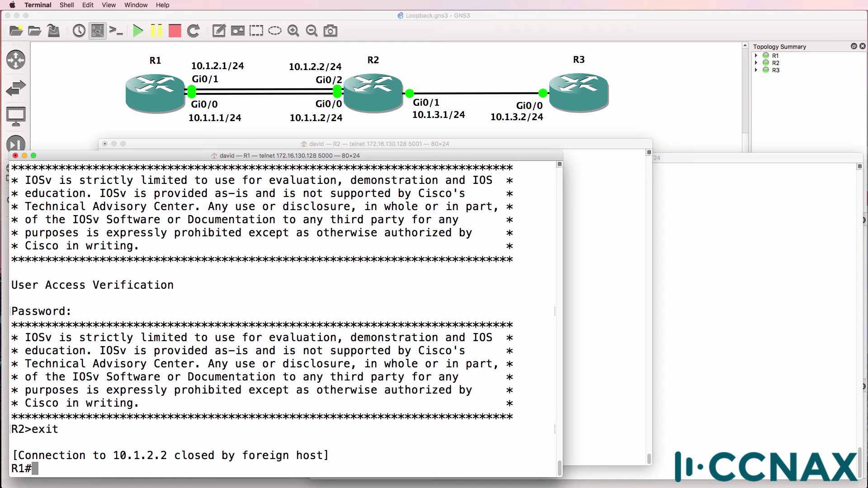
On R2, enter configuration mode and shut down interface GigabitEthernet0/0.
{"action": "left_click", "coordinate": [570, 267]}
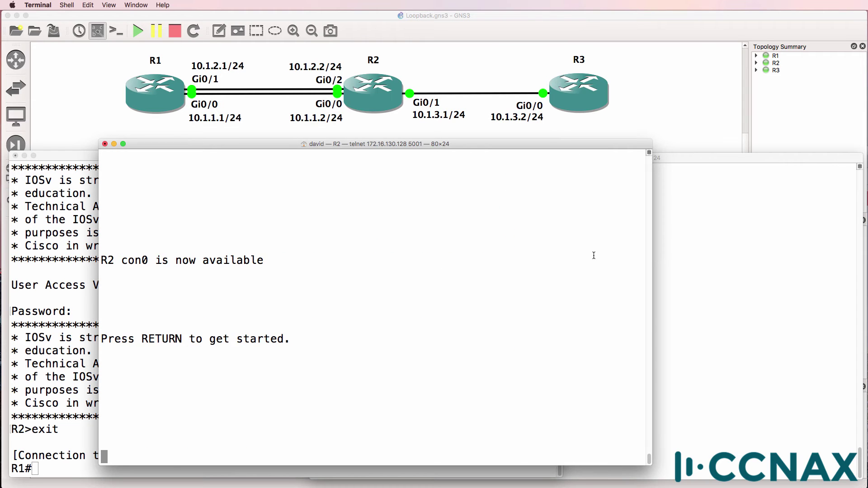
{"action": "key", "text": "Return"}
{"action": "type", "text": "en"}
{"action": "key", "text": "Return"}
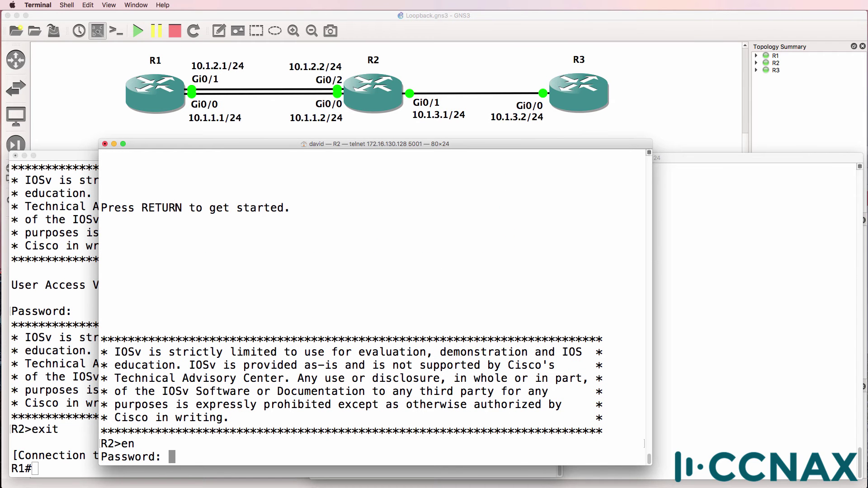
{"action": "key", "text": "Return"}
{"action": "type", "text": "conf t"}
{"action": "key", "text": "Return"}
{"action": "type", "text": "int "}
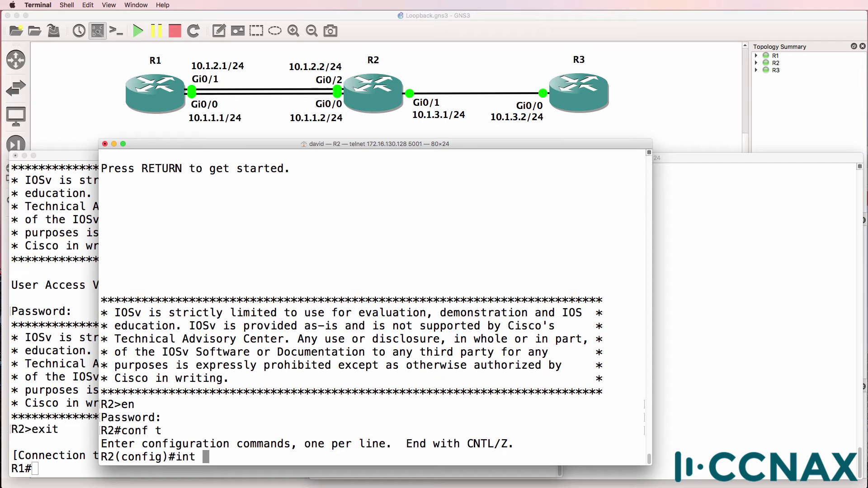
{"action": "type", "text": "g0/0/"}
{"action": "key", "text": "Return"}
{"action": "type", "text": "shut"}
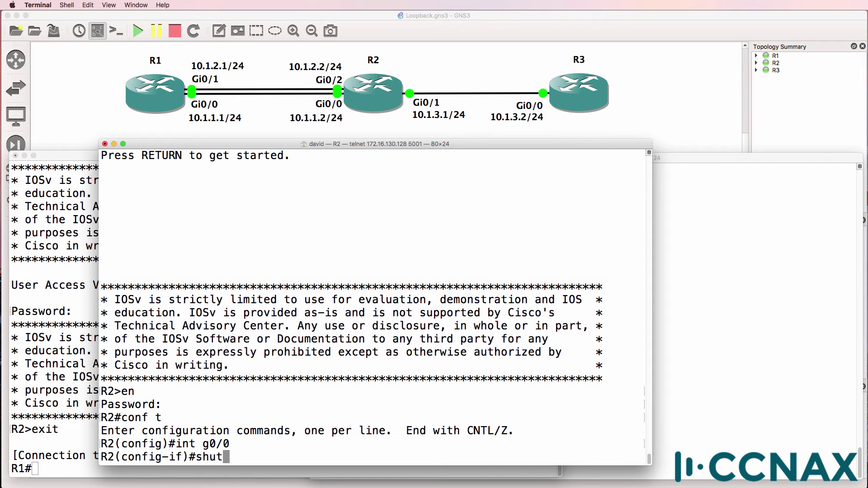
{"action": "key", "text": "Return"}
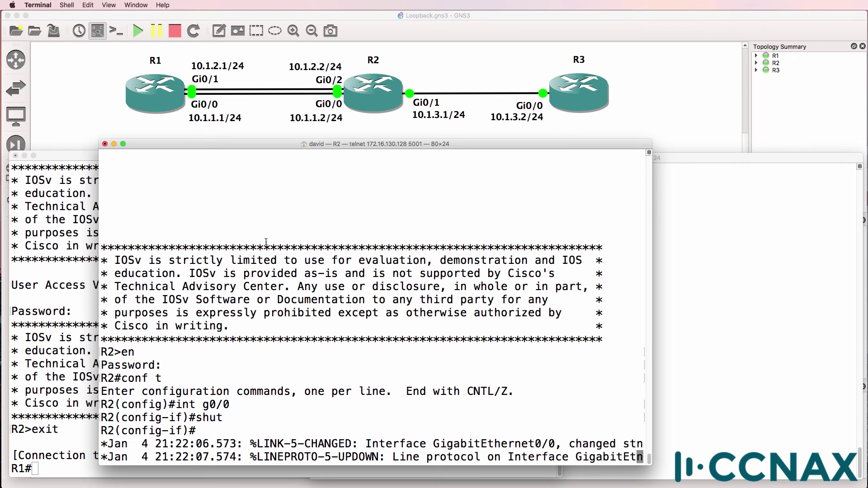
From R1, attempt a telnet to 10.1.1.2.
{"action": "left_click", "coordinate": [41, 300]}
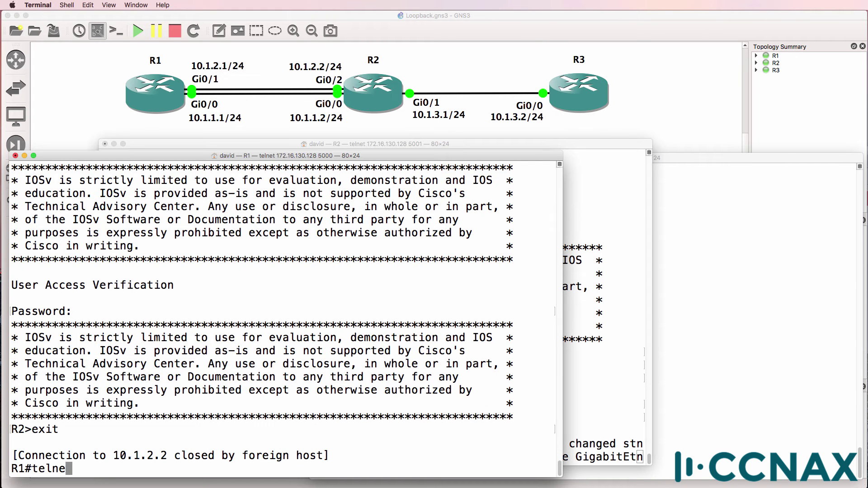
{"action": "type", "text": "t 10.1.1.2"}
{"action": "key", "text": "Return"}
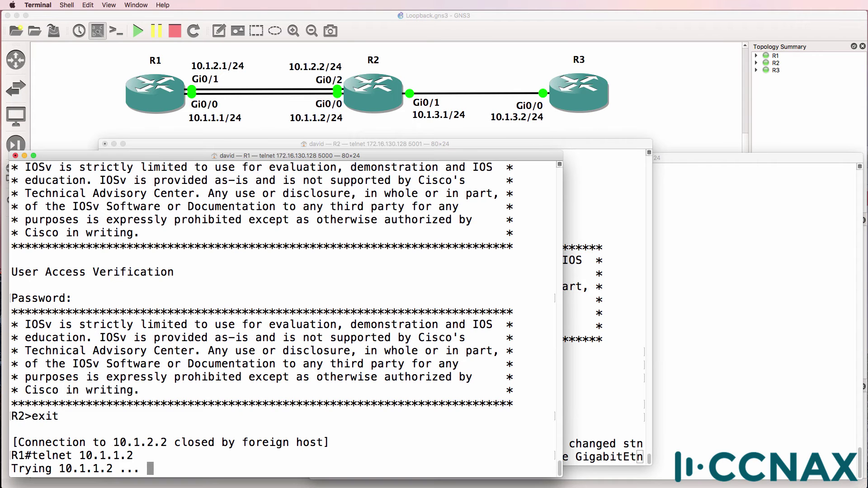
Add a 2.2.2.2/32 text note positioned just above R2 on the topology.
{"action": "left_click", "coordinate": [218, 34]}
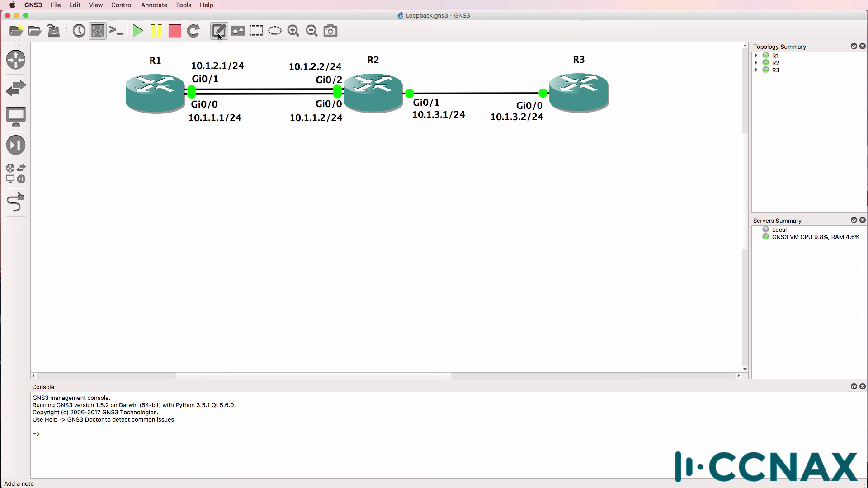
{"action": "left_click", "coordinate": [396, 58]}
{"action": "type", "text": "2.2.2.2"}
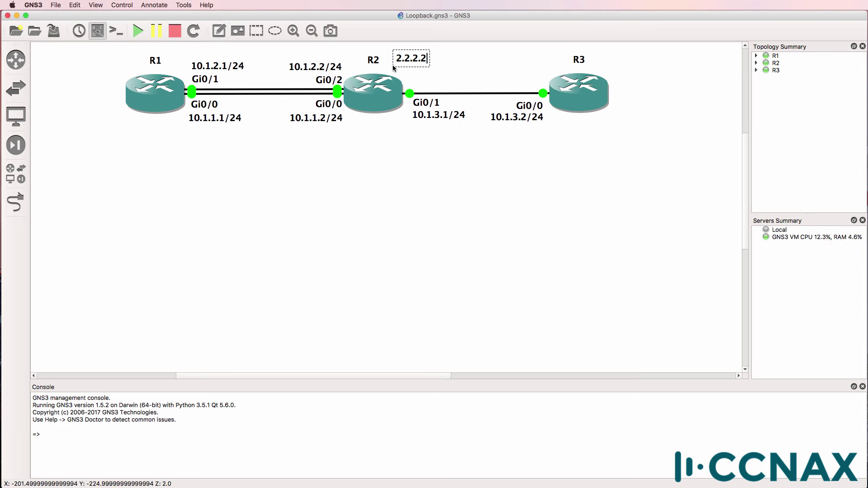
{"action": "type", "text": "/32"}
{"action": "left_click_drag", "start_coordinate": [420, 63], "coordinate": [418, 70]}
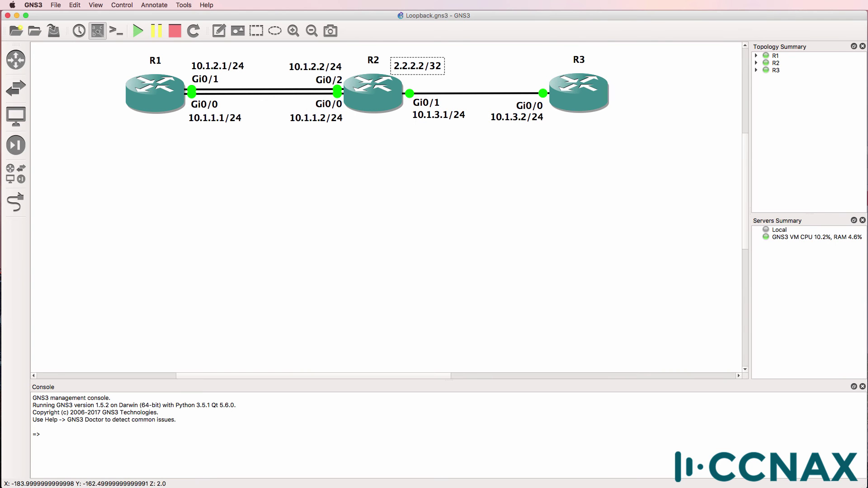
Ping 2.2.2.2 from R1 to confirm it is unreachable.
{"action": "key", "text": "super+Tab"}
{"action": "type", "text": "ping "}
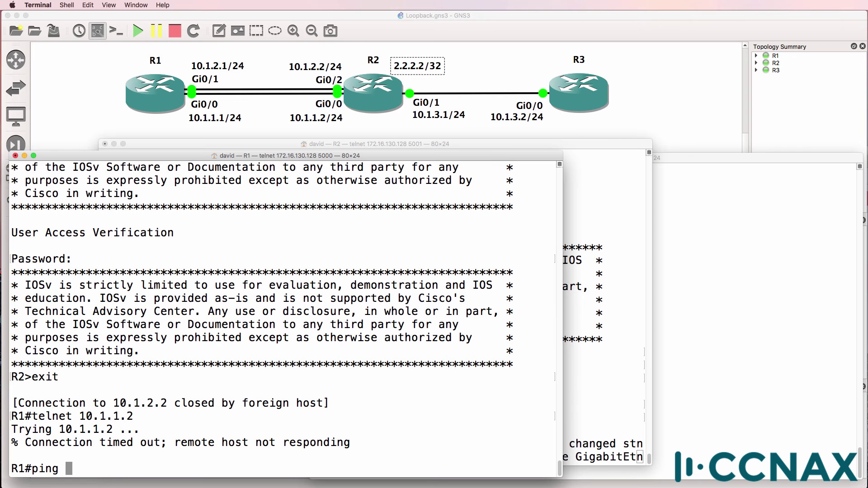
{"action": "type", "text": "2.2.2.2"}
{"action": "key", "text": "Return"}
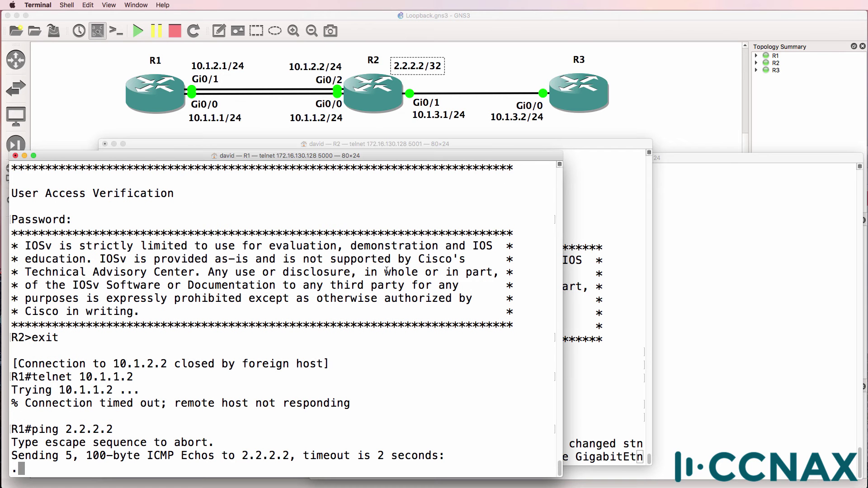
On R2, start EIGRP process 100 with network 0.0.0.0.
{"action": "key", "text": "super+grave"}
{"action": "key", "text": "Return"}
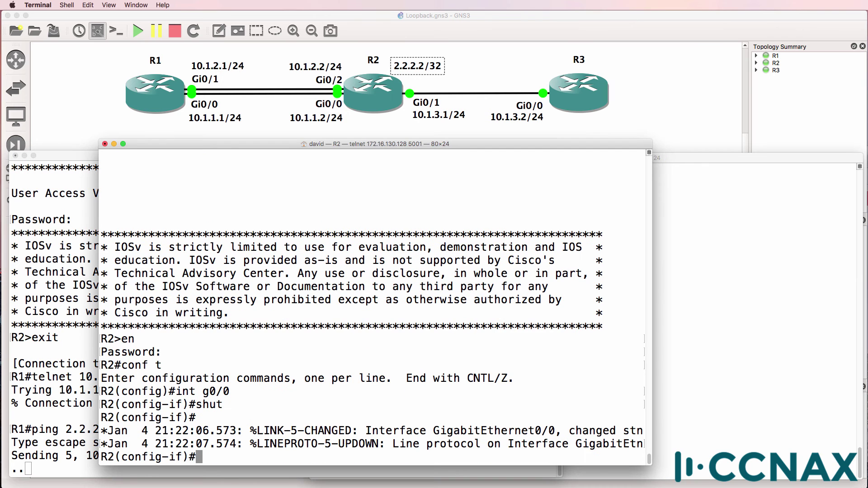
{"action": "type", "text": "router eigrp 100"}
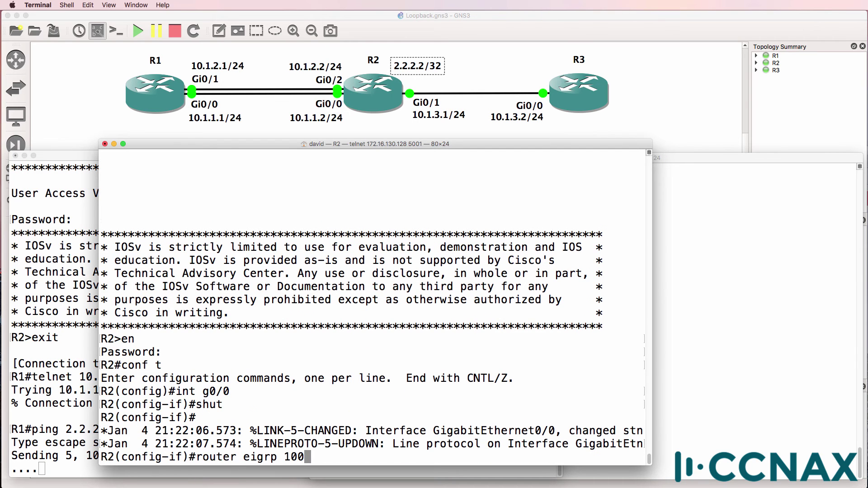
{"action": "key", "text": "Return"}
{"action": "type", "text": "net"}
{"action": "key", "text": "Tab"}
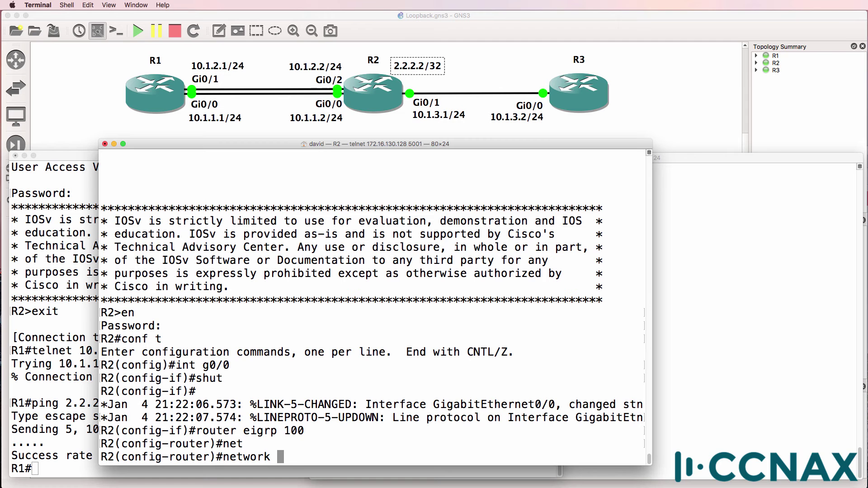
{"action": "type", "text": "0.0.0.0"}
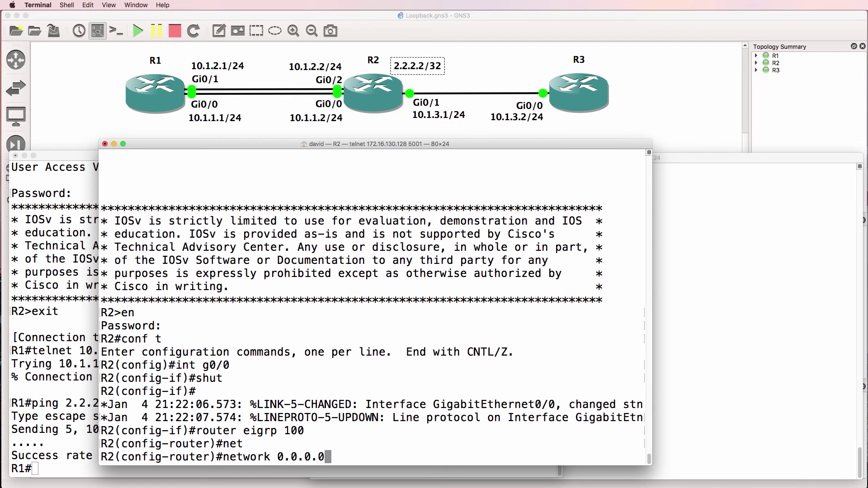
{"action": "key", "text": "Return"}
On R1, enter global configuration and start EIGRP 100 with network 0.0.0.0.
{"action": "key", "text": "super+grave"}
{"action": "type", "text": "conf t"}
{"action": "key", "text": "Return"}
{"action": "type", "text": "r"}
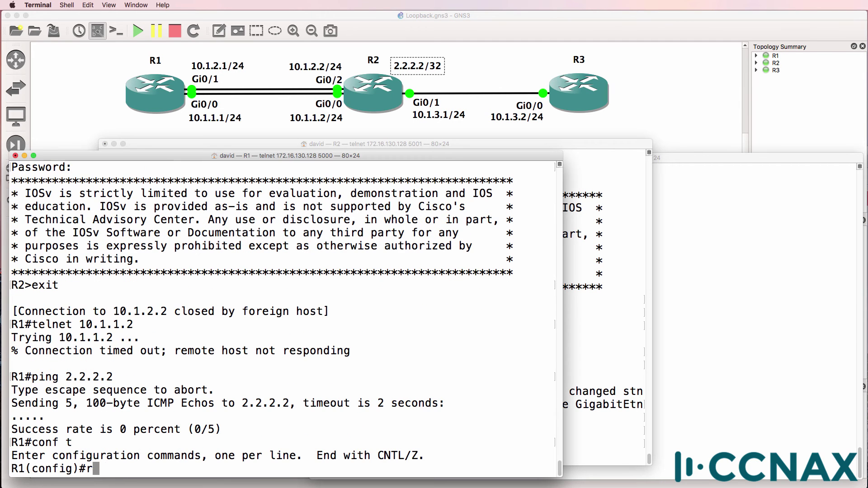
{"action": "type", "text": "outer eigrp 10"}
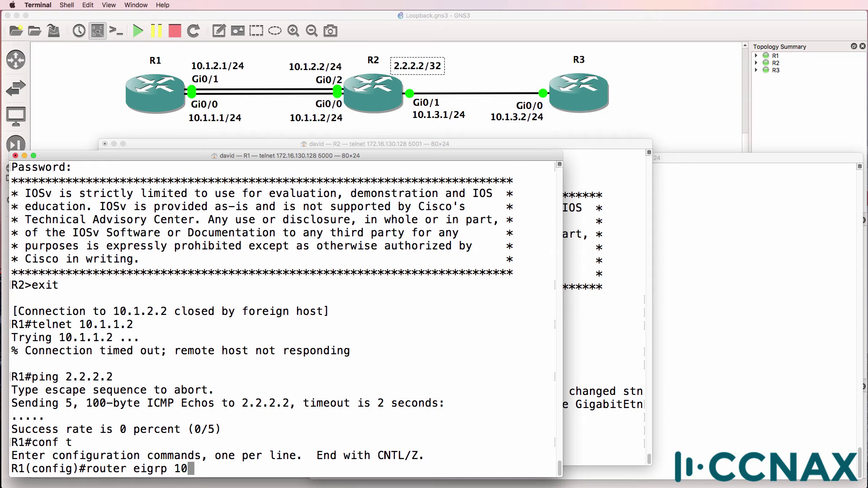
{"action": "type", "text": "0"}
{"action": "key", "text": "Return"}
{"action": "type", "text": "net"}
{"action": "key", "text": "Tab"}
{"action": "type", "text": "0.0.0."}
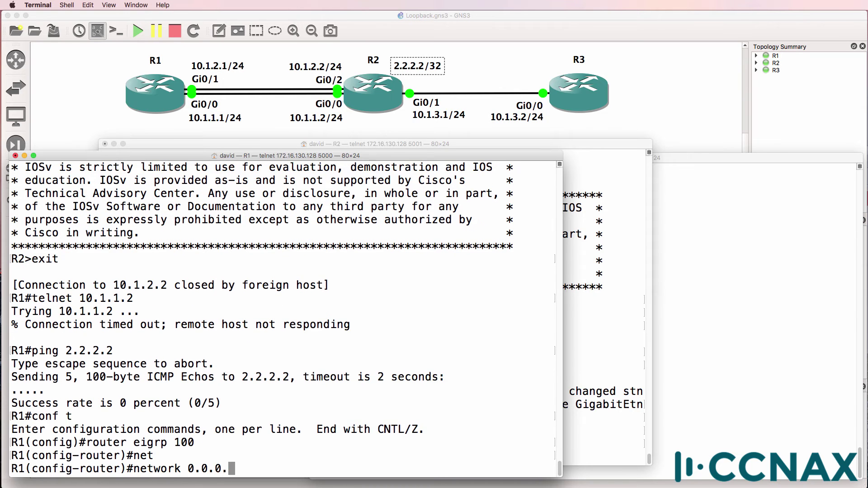
{"action": "type", "text": "0"}
{"action": "key", "text": "Return"}
On R3, enter privileged and configuration mode, then run router eigrp 100 with network 0.0.0.0.
{"action": "left_click", "coordinate": [746, 210]}
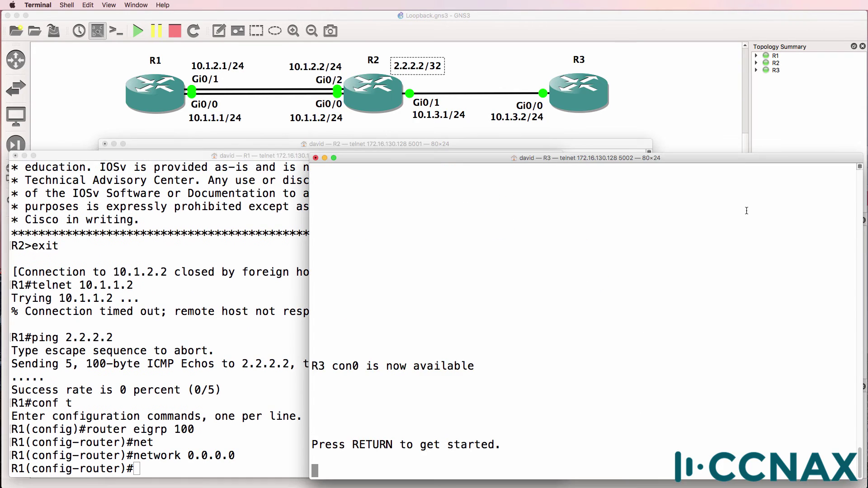
{"action": "key", "text": "Return"}
{"action": "type", "text": "en"}
{"action": "key", "text": "Return"}
{"action": "key", "text": "Return"}
{"action": "type", "text": "conf t"}
{"action": "key", "text": "Return"}
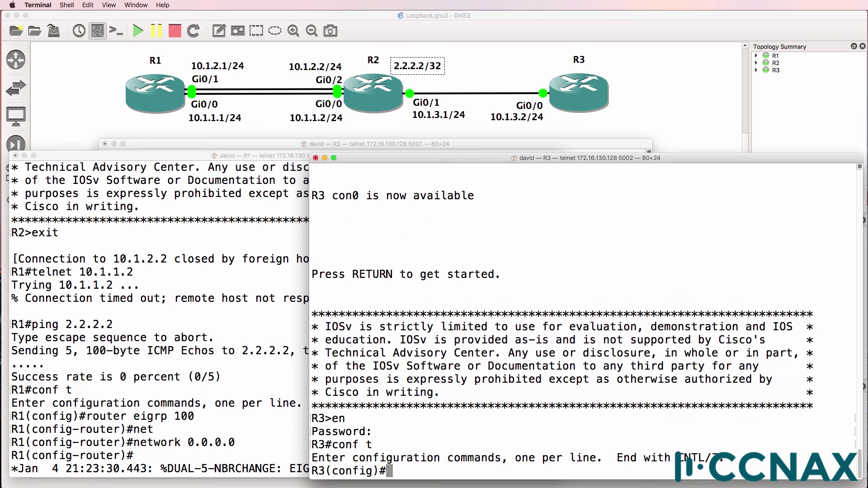
{"action": "type", "text": "router eigrp 100"}
{"action": "key", "text": "Return"}
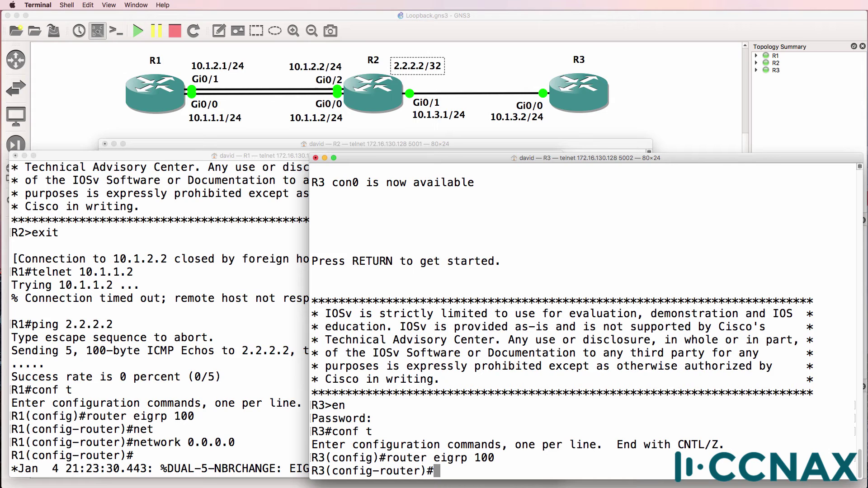
{"action": "type", "text": "net"}
{"action": "key", "text": "Tab"}
{"action": "type", "text": "0.0."}
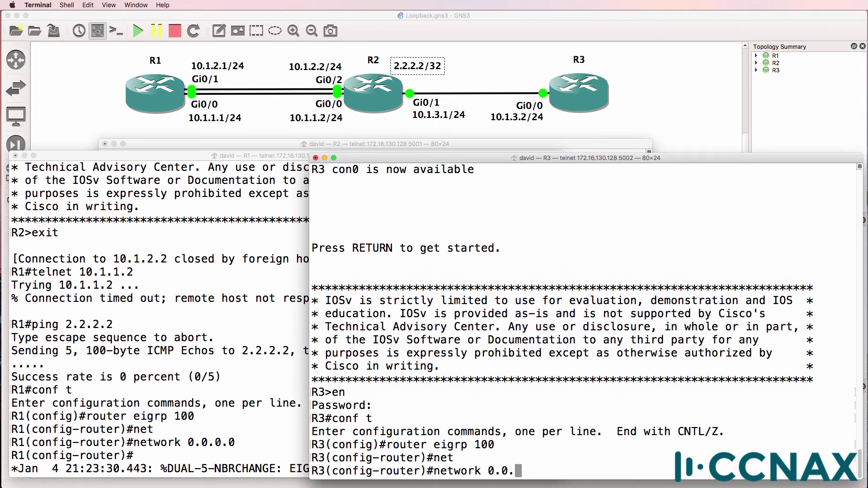
{"action": "type", "text": "0.0."}
{"action": "key", "text": "Return"}
On R1, run show ip eigrp neighbors to confirm neighbour 10.1.2.2.
{"action": "key", "text": "super+grave"}
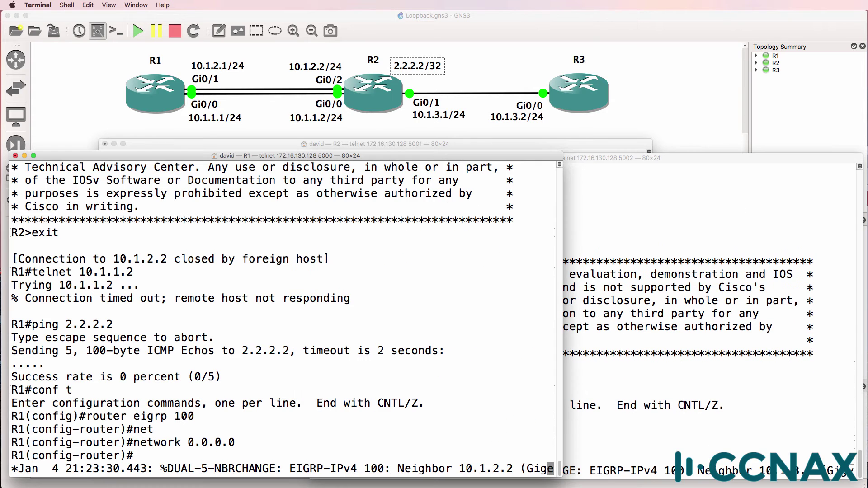
{"action": "key", "text": "ctrl+z"}
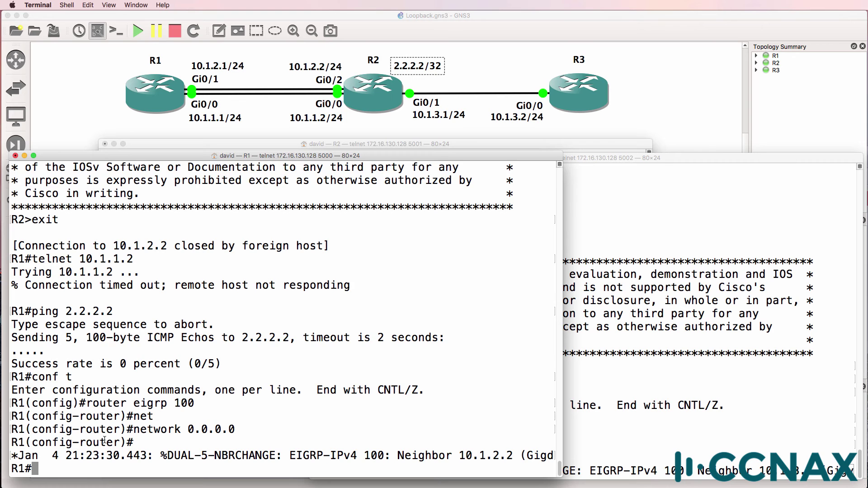
{"action": "type", "text": "sh ip eig"}
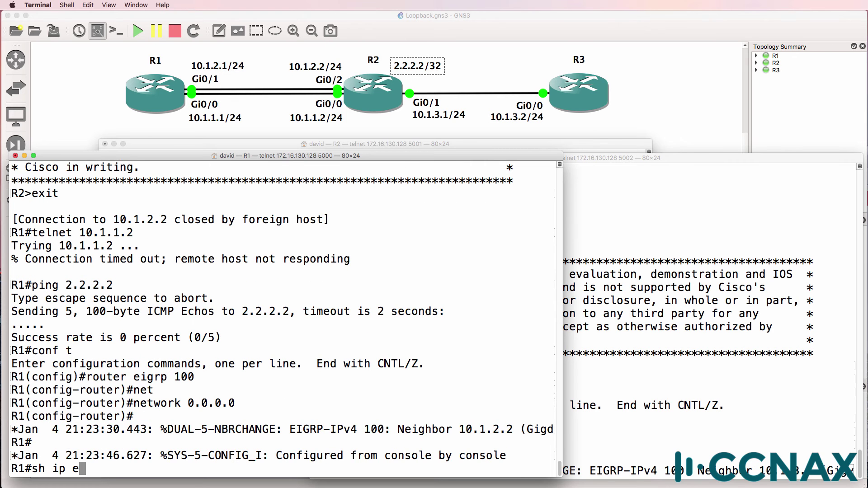
{"action": "key", "text": "Tab"}
{"action": "type", "text": "ne"}
{"action": "key", "text": "Tab"}
{"action": "key", "text": "Return"}
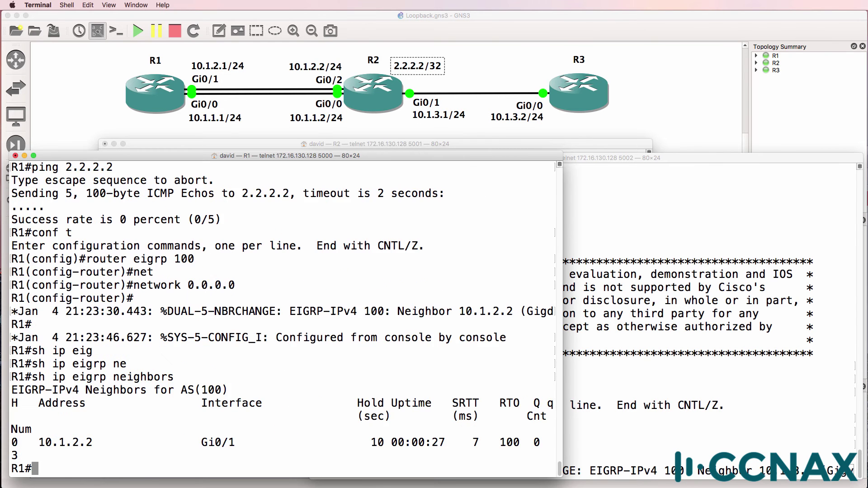
Ping 2.2.2.2 from R1 successfully, then telnet to R2 at 2.2.2.2 and log in.
{"action": "type", "text": "ping 2.2.2.2"}
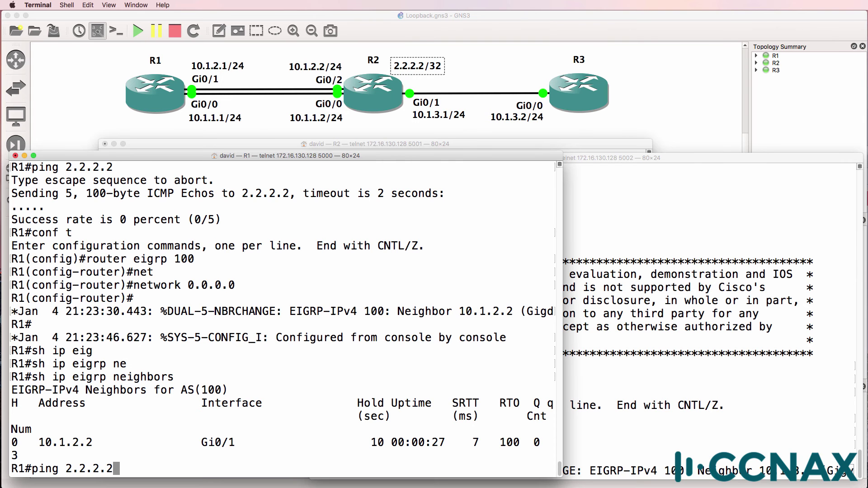
{"action": "key", "text": "Return"}
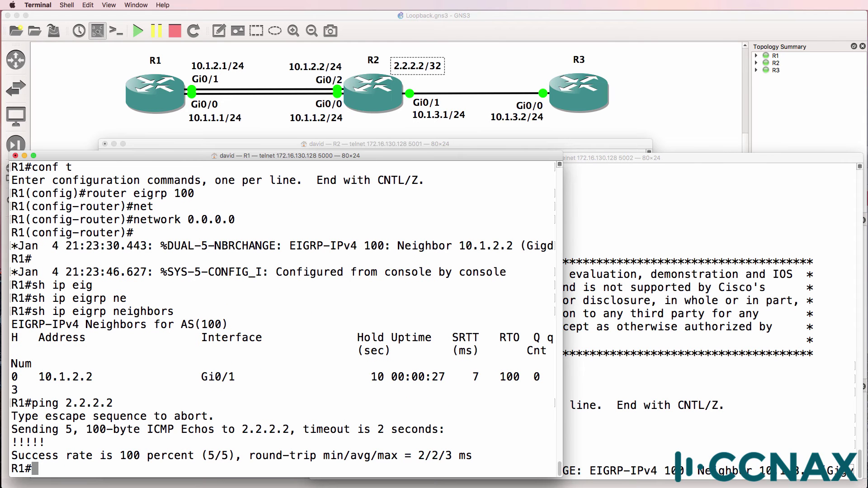
{"action": "type", "text": "telnet 2.2.2.2"}
{"action": "key", "text": "Return"}
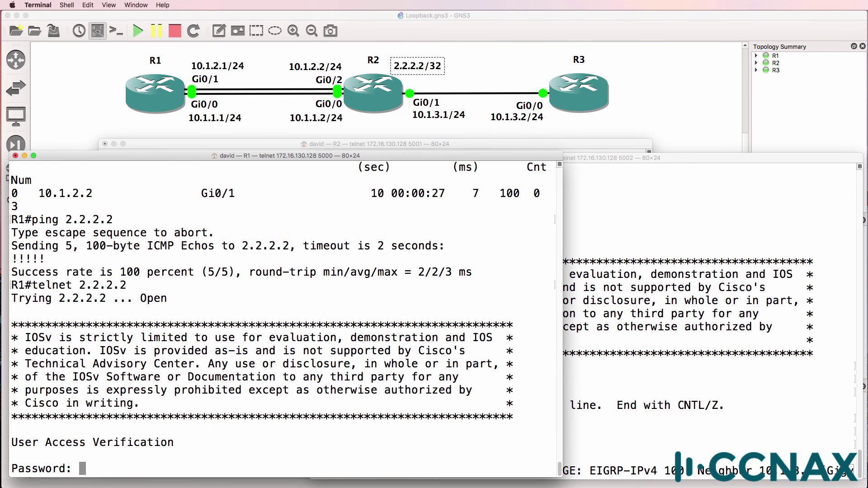
{"action": "key", "text": "Return"}
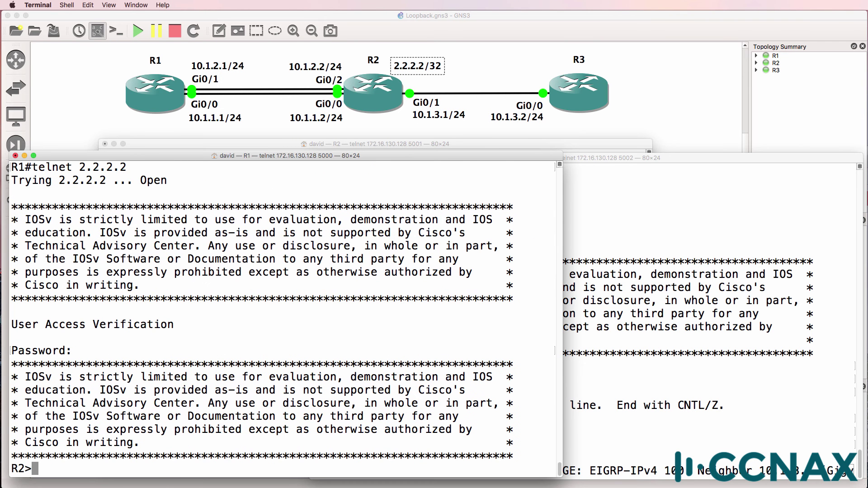
List R2's interfaces with sh ip int brief and mark Gi0/0's address 10.1.1.2.
{"action": "key", "text": "super+grave"}
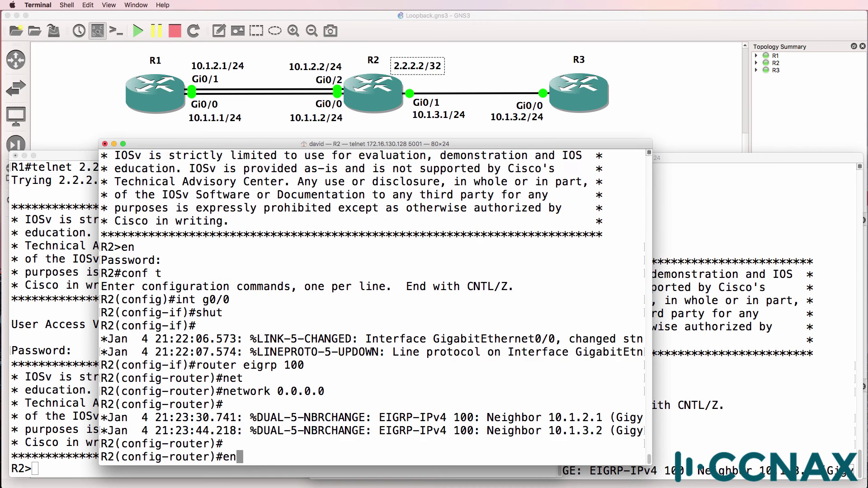
{"action": "key", "text": "Return"}
{"action": "type", "text": "sh ip int brief"}
{"action": "key", "text": "Return"}
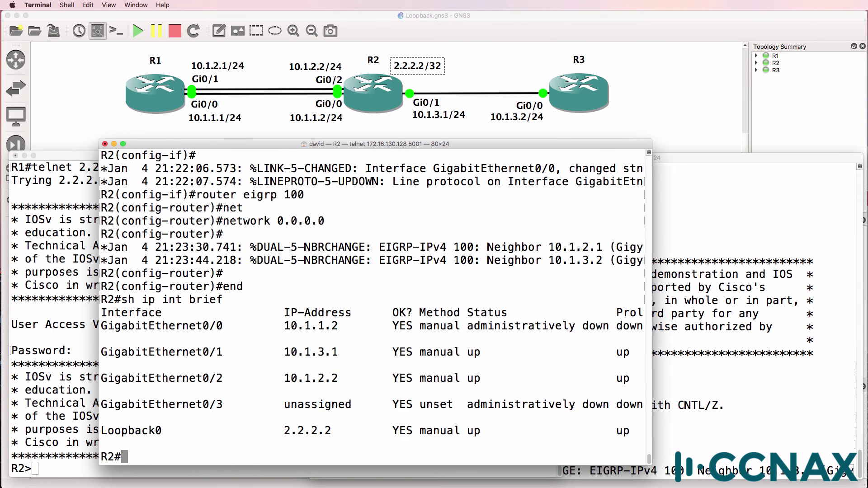
{"action": "left_click_drag", "start_coordinate": [282, 318], "coordinate": [344, 318]}
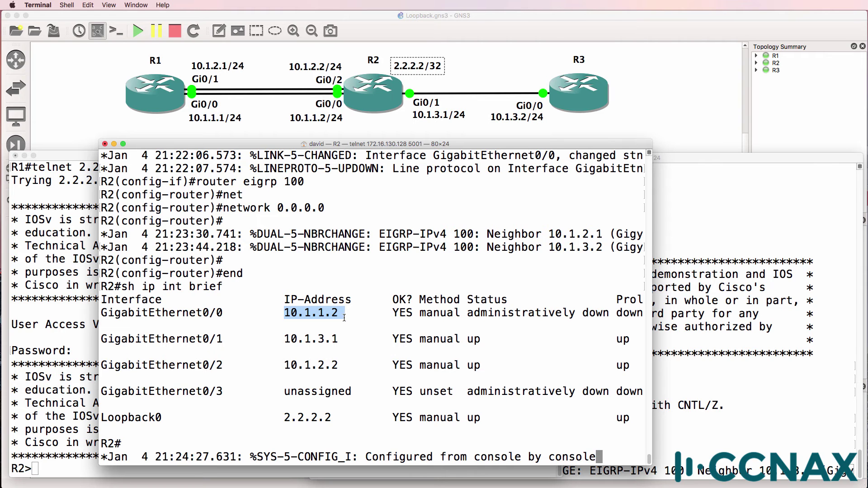
Bring GigabitEthernet0/0 on R2 up with no shut from global configuration mode.
{"action": "key", "text": "Return"}
{"action": "key", "text": "Return"}
{"action": "type", "text": "conf t"}
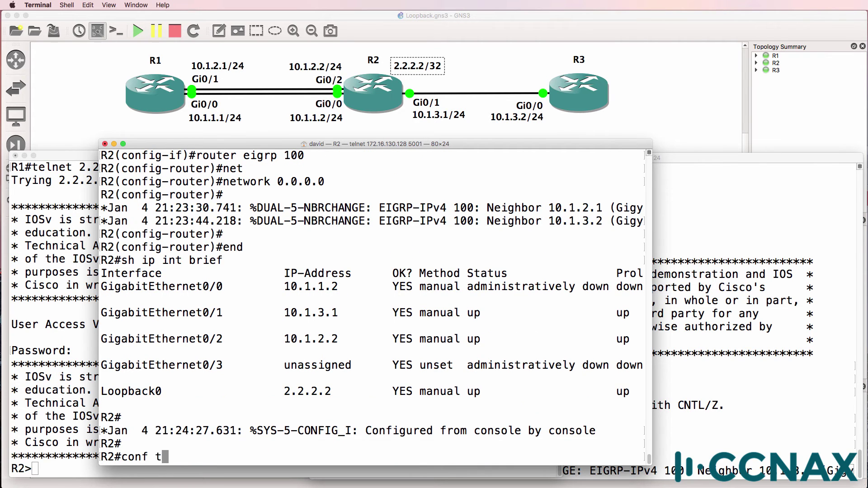
{"action": "key", "text": "Return"}
{"action": "type", "text": "int g0/0"}
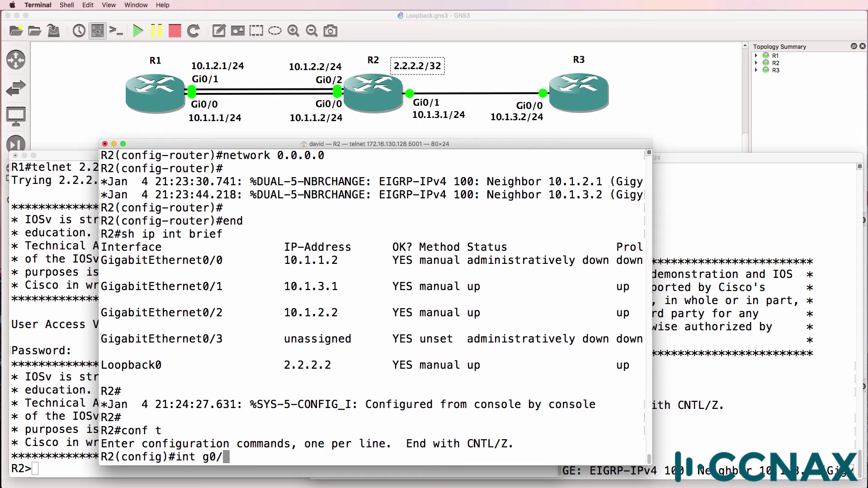
{"action": "key", "text": "Return"}
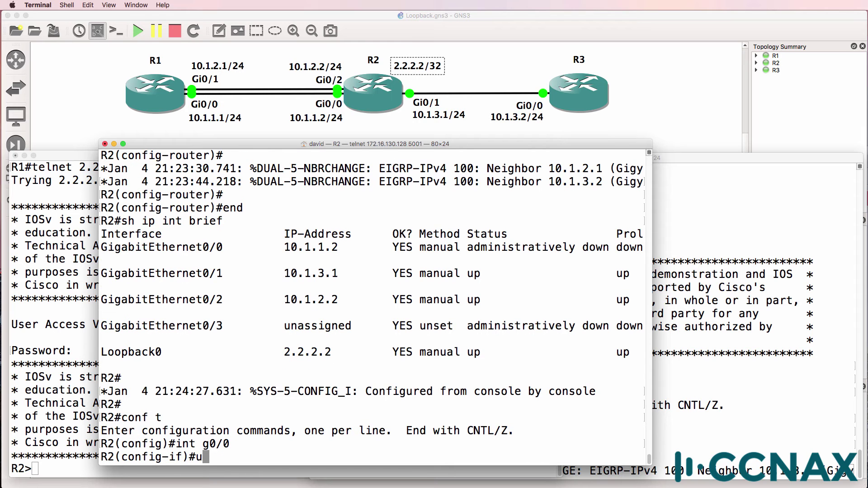
{"action": "type", "text": "no shut"}
{"action": "key", "text": "Return"}
Shut down GigabitEthernet0/2 on R2.
{"action": "type", "text": "int g0/2"}
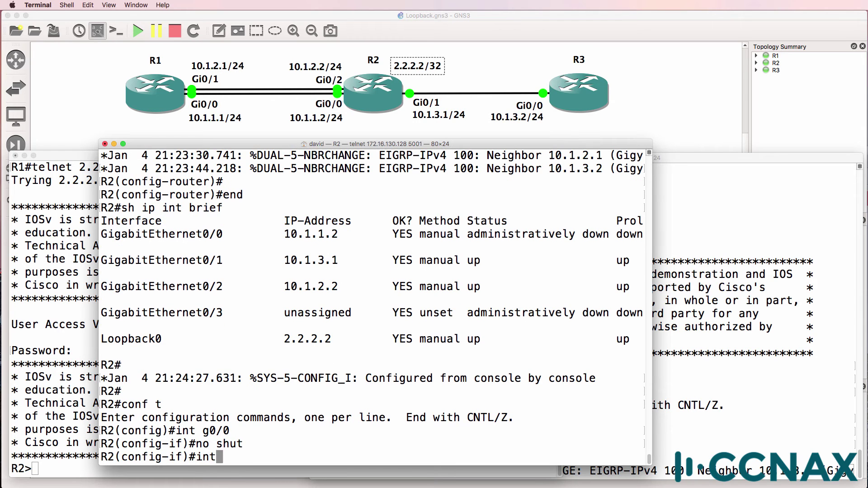
{"action": "key", "text": "Return"}
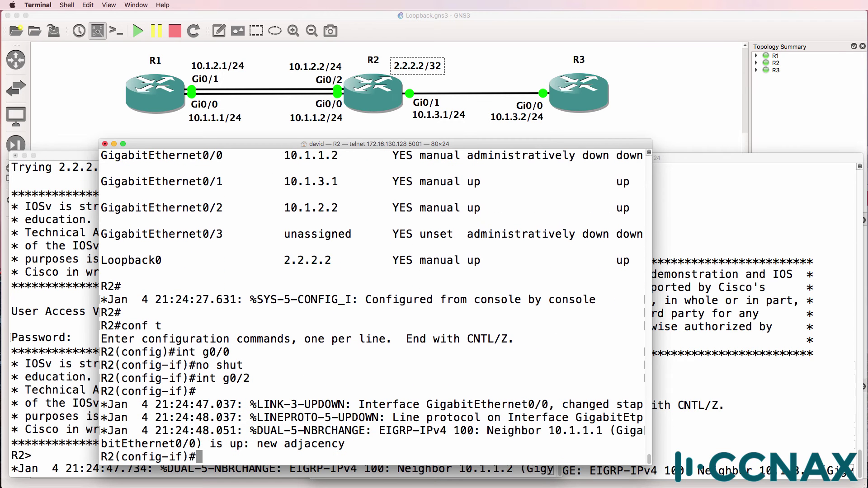
{"action": "type", "text": "shut"}
{"action": "key", "text": "Return"}
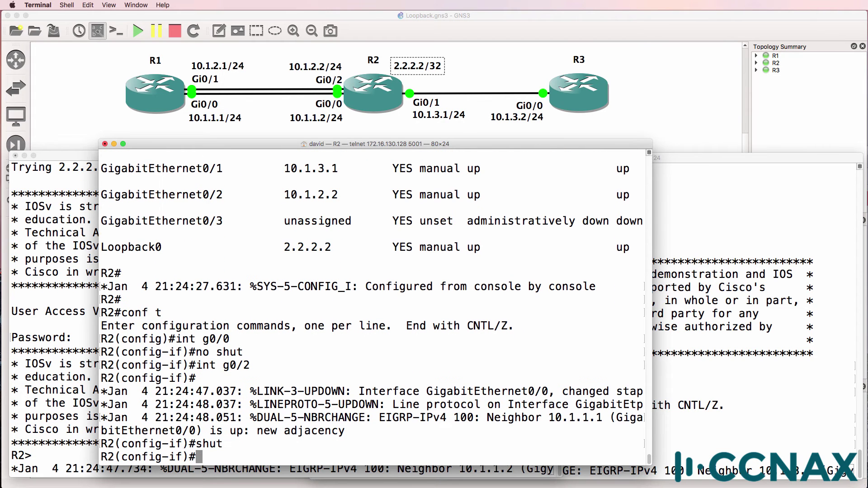
Watch R1's console for neighbour messages, then leave configuration mode on R2 with end.
{"action": "key", "text": "super+grave"}
{"action": "key", "text": "Return"}
{"action": "key", "text": "Return"}
{"action": "key", "text": "Return"}
{"action": "key", "text": "Return"}
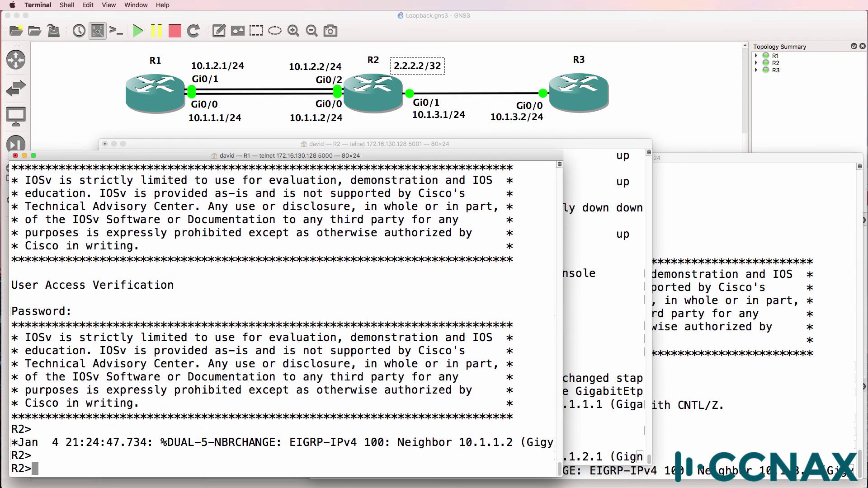
{"action": "key", "text": "Return"}
{"action": "key", "text": "Return"}
{"action": "key", "text": "Return"}
{"action": "key", "text": "Return"}
{"action": "key", "text": "Return"}
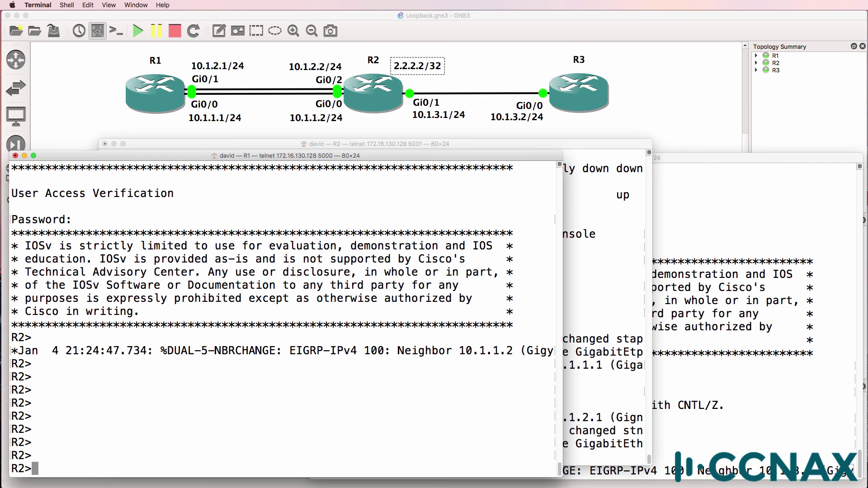
{"action": "key", "text": "super+grave"}
{"action": "key", "text": "Return"}
{"action": "key", "text": "Return"}
{"action": "type", "text": "end"}
{"action": "key", "text": "Return"}
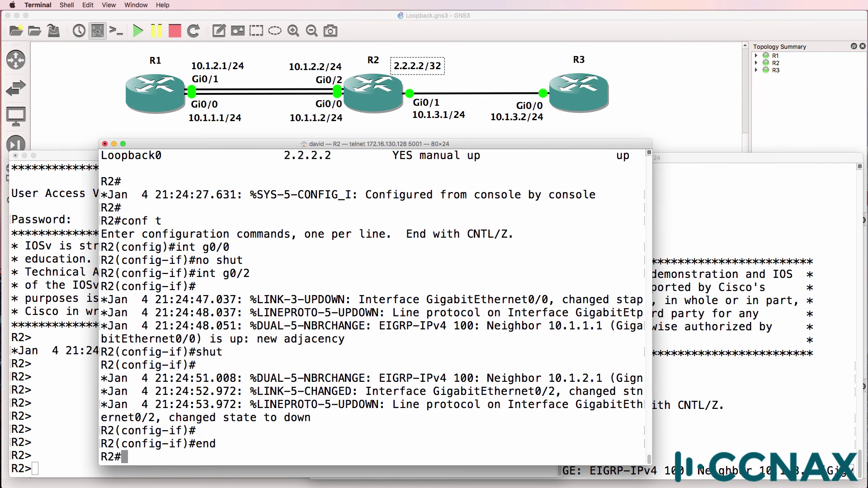
Run sh ip int brief on R2 and highlight Loopback0's 2.2.2.2 address.
{"action": "type", "text": "sh"}
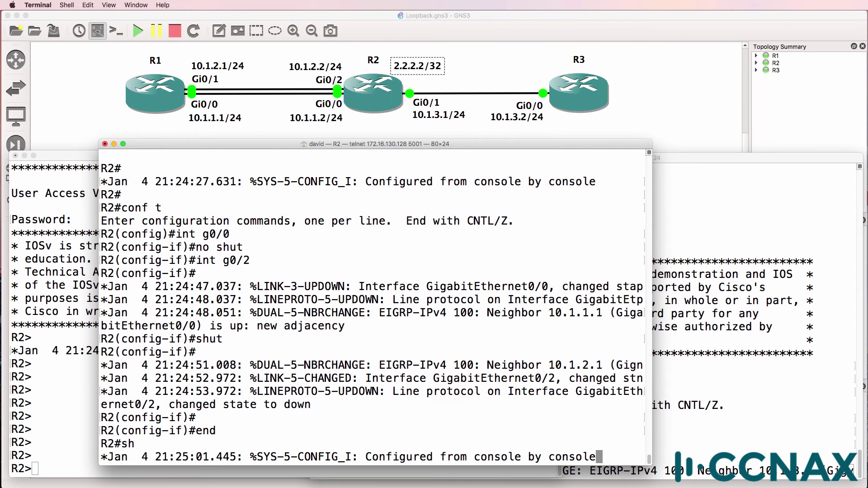
{"action": "key", "text": "Return"}
{"action": "type", "text": "sh"}
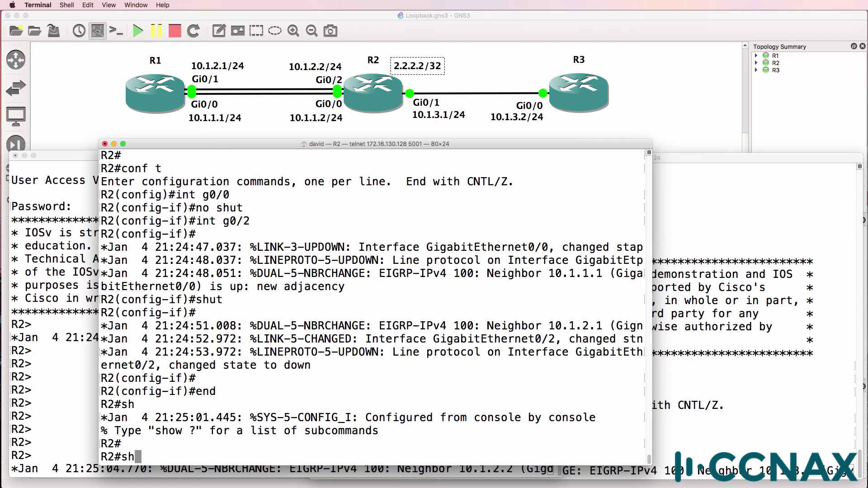
{"action": "type", "text": " ip int brie"}
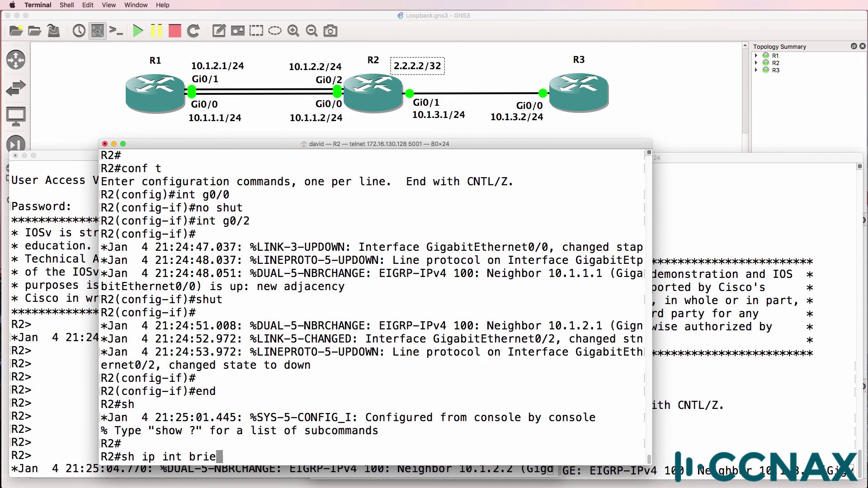
{"action": "type", "text": "f"}
{"action": "key", "text": "Return"}
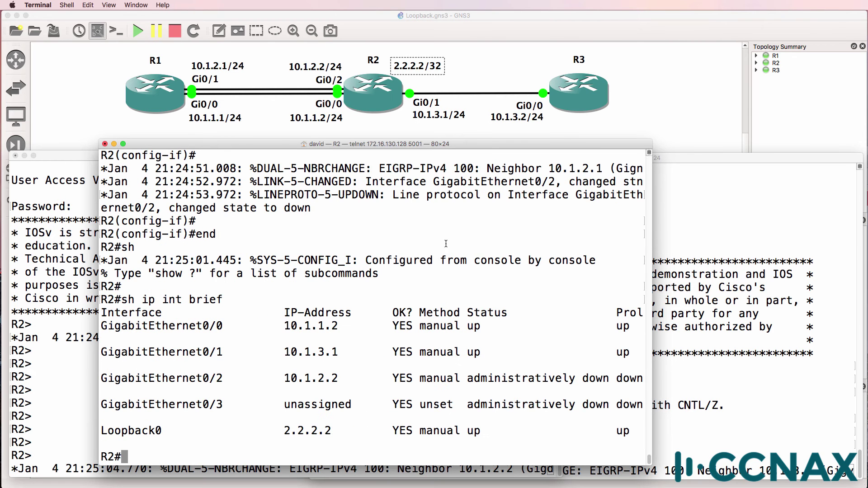
{"action": "left_click_drag", "start_coordinate": [278, 435], "coordinate": [360, 433]}
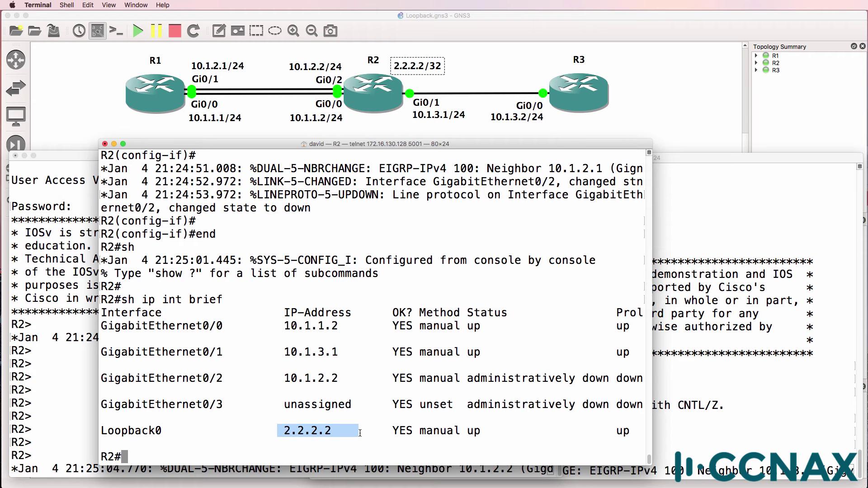
{"action": "left_click", "coordinate": [56, 400]}
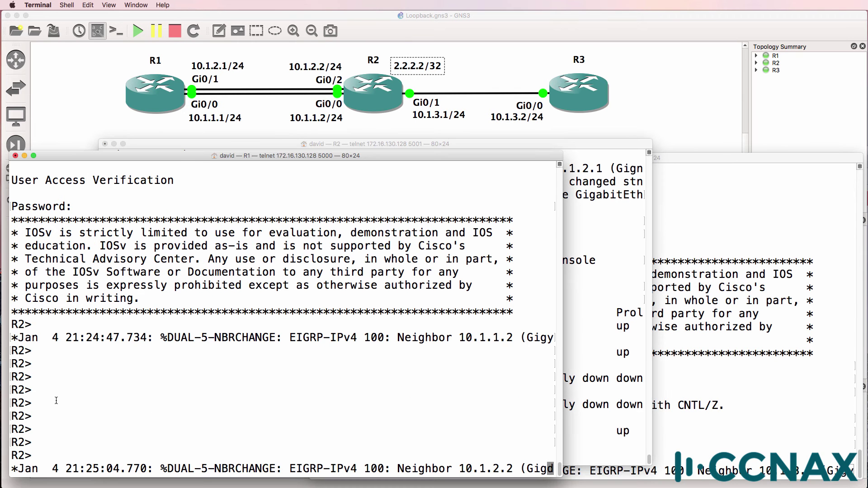
Re-enable GigabitEthernet0/2 on R2 with no shut.
{"action": "left_click", "coordinate": [643, 292]}
{"action": "left_click", "coordinate": [128, 353]}
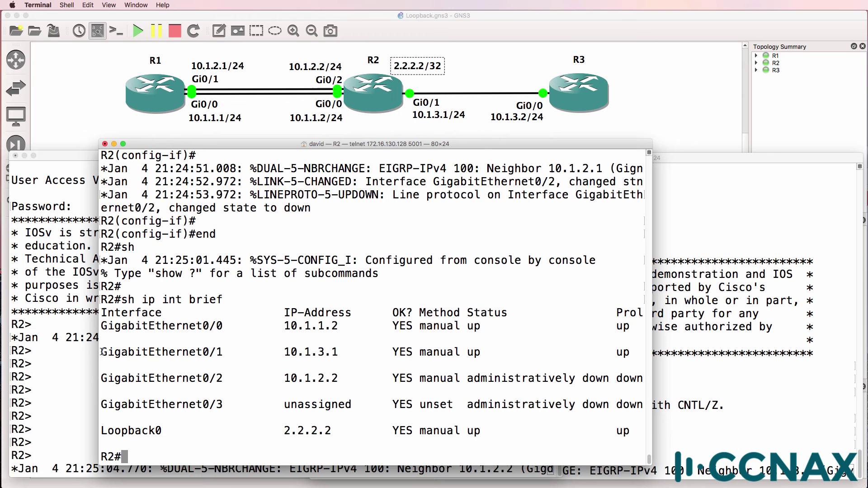
{"action": "left_click_drag", "start_coordinate": [102, 352], "coordinate": [232, 352]}
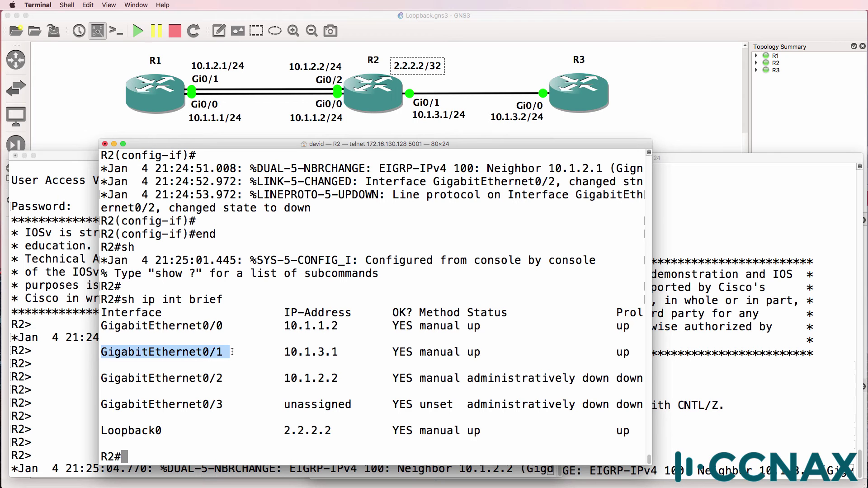
{"action": "type", "text": "conf t"}
{"action": "key", "text": "Return"}
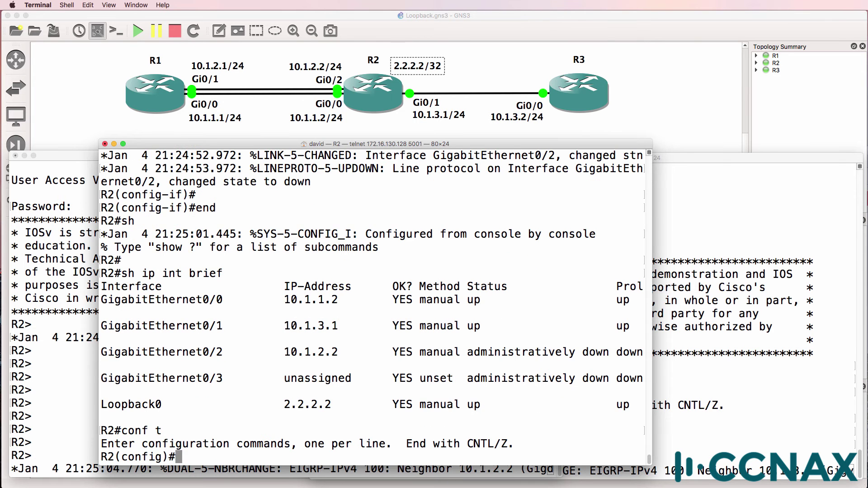
{"action": "type", "text": "int g0/0"}
{"action": "key", "text": "Return"}
{"action": "type", "text": "int g0/2"}
{"action": "key", "text": "Return"}
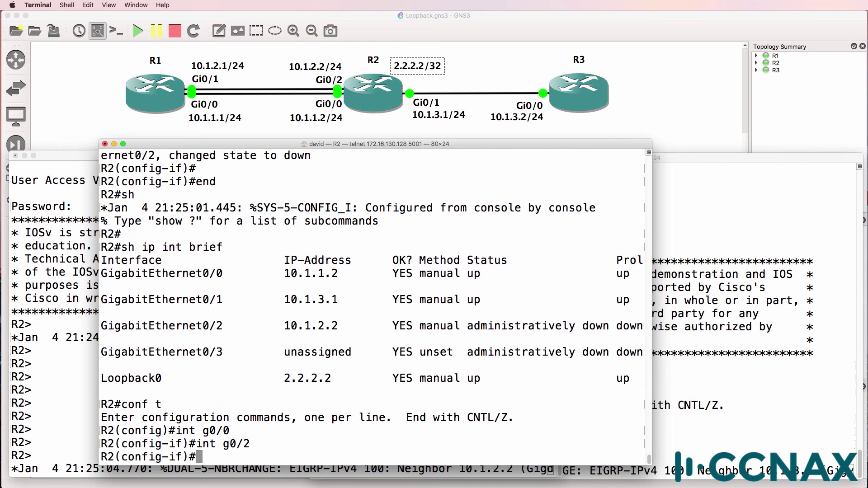
{"action": "type", "text": "no shut"}
{"action": "key", "text": "Return"}
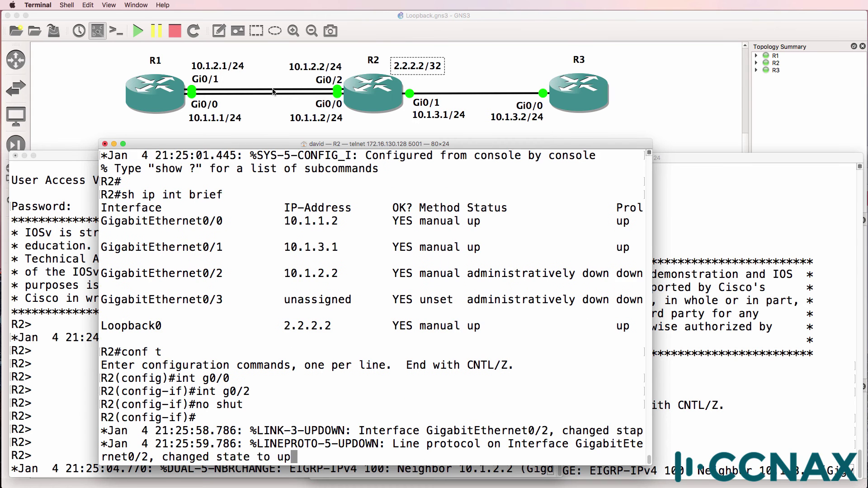
Close R1's telnet session to 2.2.2.2 with exit.
{"action": "key", "text": "super+grave"}
{"action": "key", "text": "Return"}
{"action": "key", "text": "Return"}
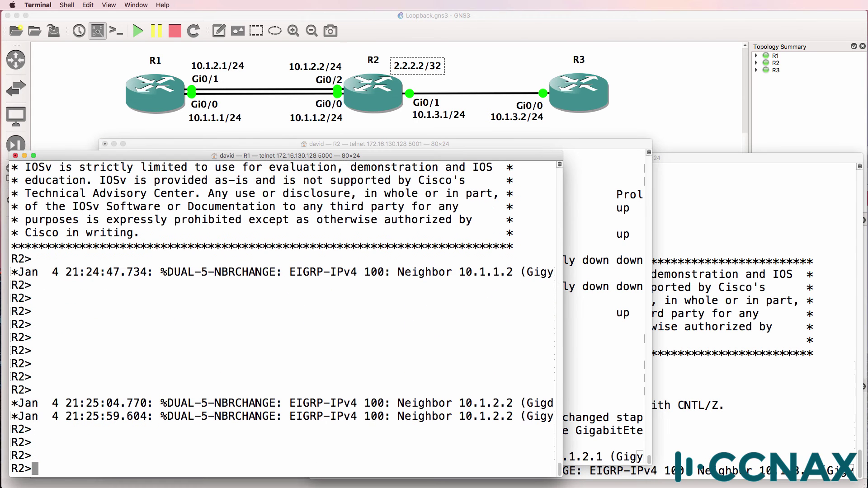
{"action": "type", "text": "exit"}
{"action": "key", "text": "Return"}
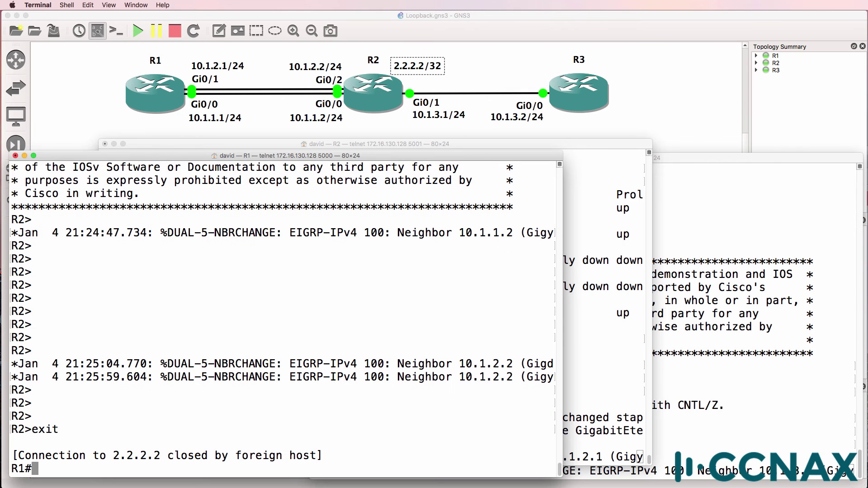
Add topology notes reading 1.1.1.1/32 above R1 and 3.3.3.3/32 beside R3.
{"action": "left_click", "coordinate": [218, 31]}
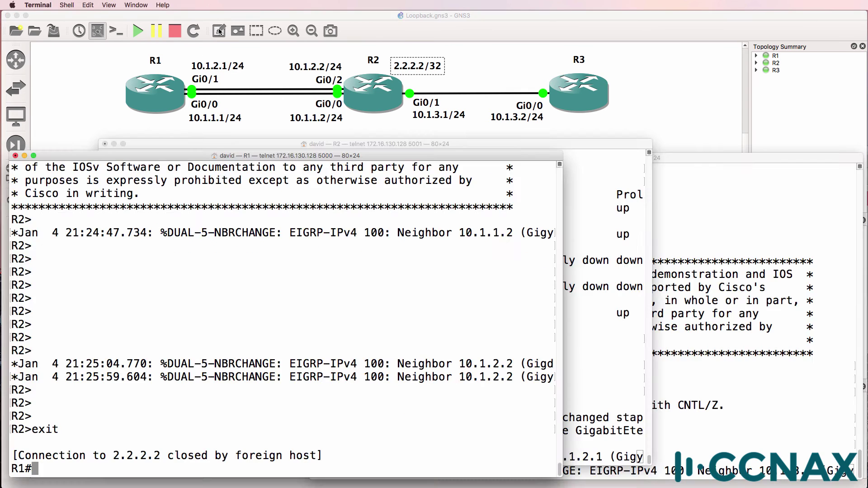
{"action": "left_click", "coordinate": [219, 30]}
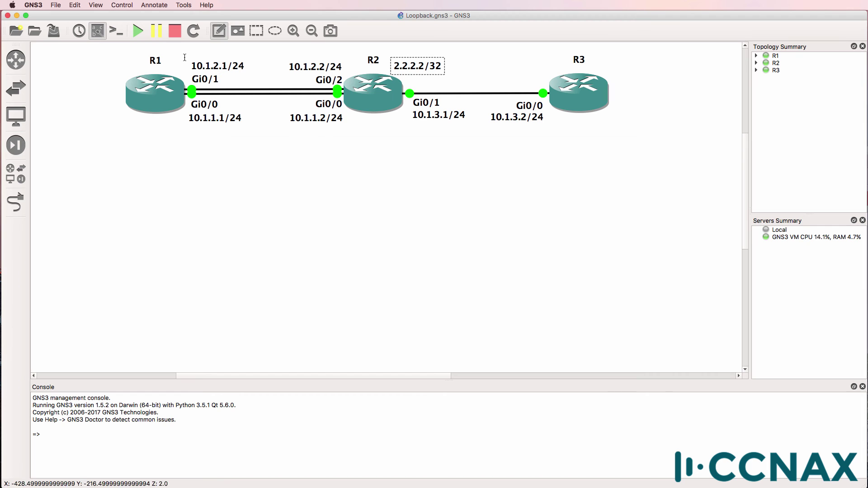
{"action": "left_click", "coordinate": [85, 58]}
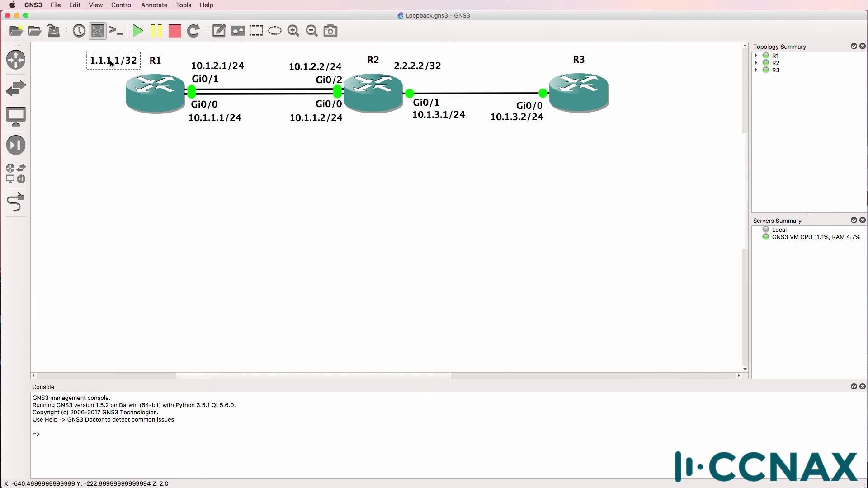
{"action": "left_click", "coordinate": [219, 30]}
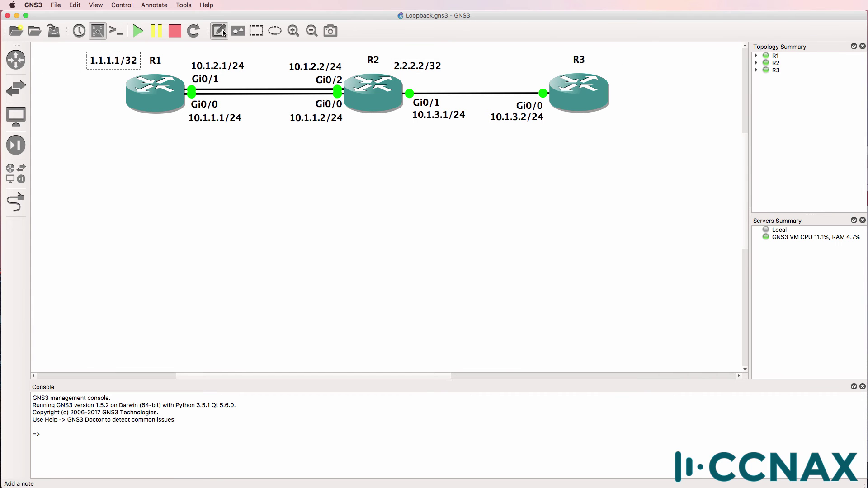
{"action": "left_click", "coordinate": [599, 63]}
{"action": "type", "text": "3.3.3.3/32"}
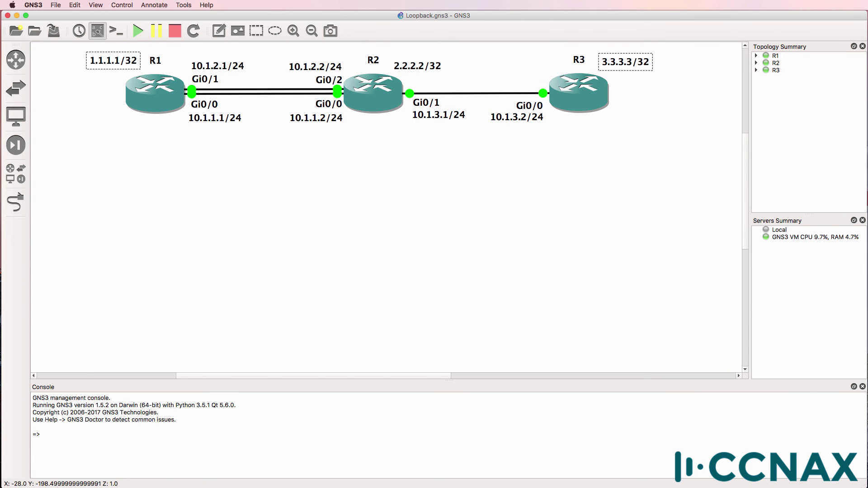
{"action": "key", "text": "super+Tab"}
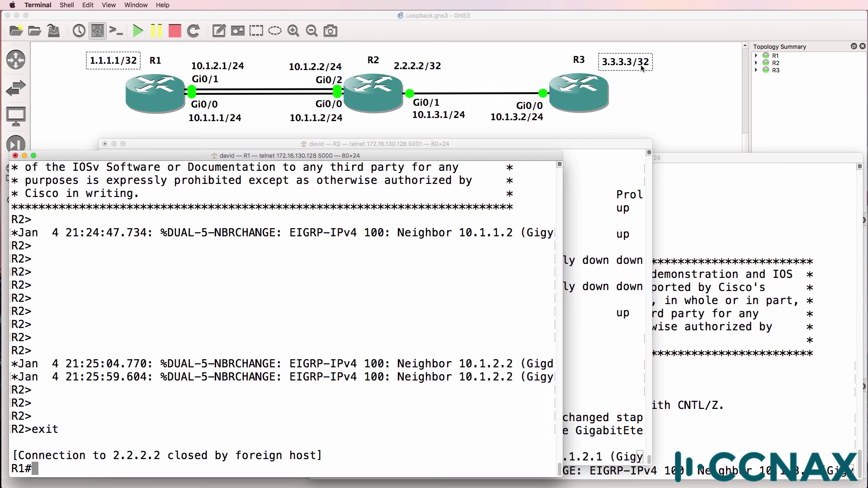
Give R1's Loopback0 the address 1.1.1.1 255.255.255.255.
{"action": "type", "text": "conf t"}
{"action": "key", "text": "Return"}
{"action": "type", "text": "int loop 0"}
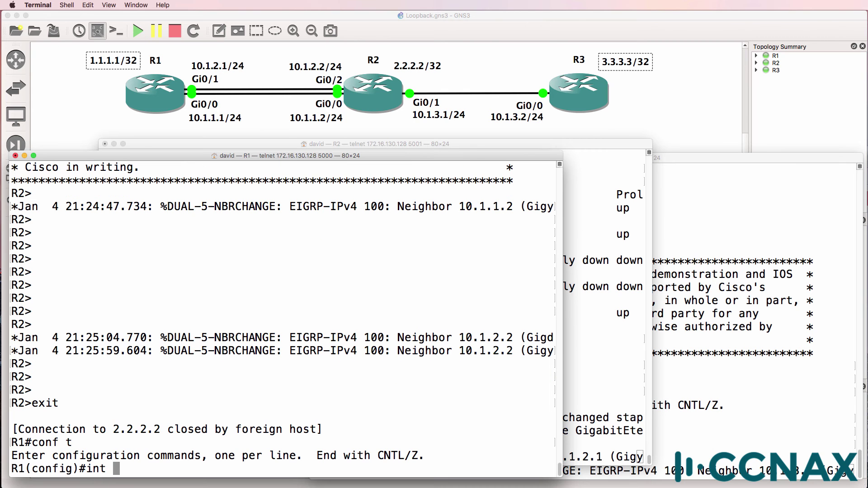
{"action": "key", "text": "Return"}
{"action": "type", "text": "ip add"}
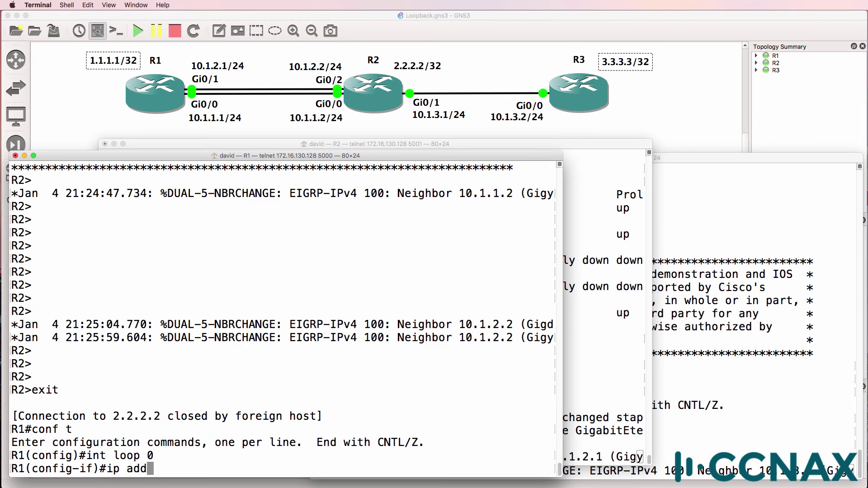
{"action": "key", "text": "Tab"}
{"action": "type", "text": "1.1.1.1 255.25"}
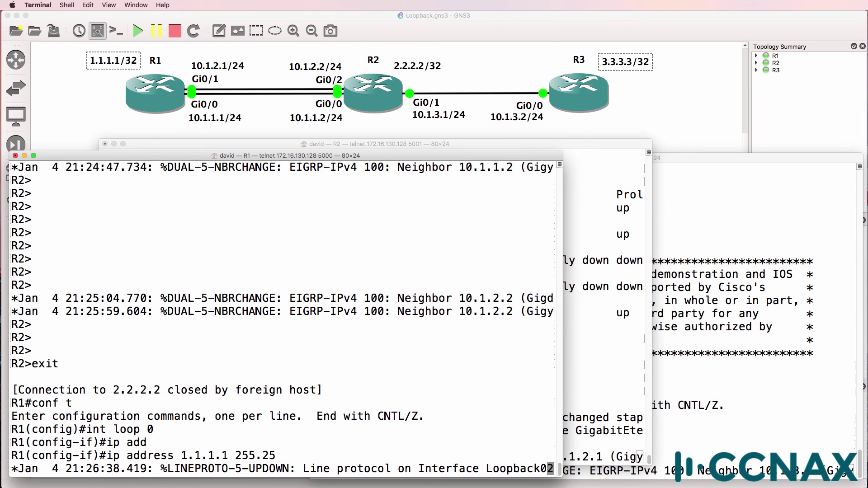
{"action": "type", "text": "5.255.255"}
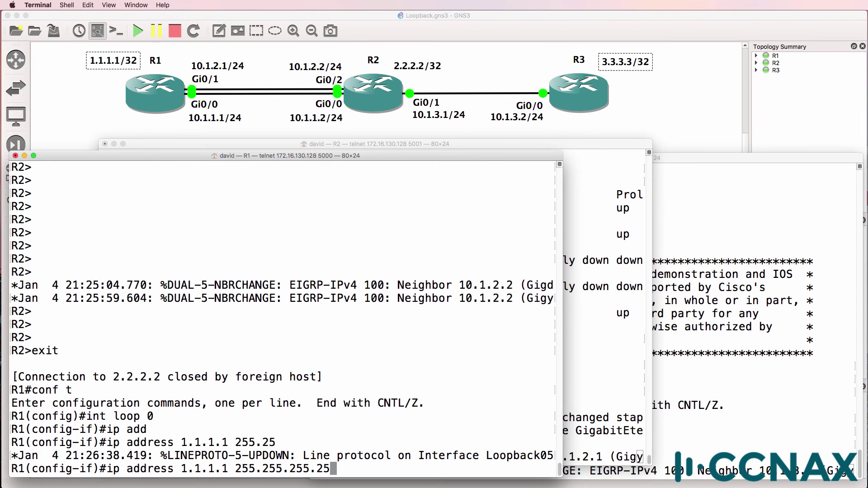
{"action": "key", "text": "Return"}
Give R3's Loopback0 the address 3.3.3.3 255.255.255.255.
{"action": "left_click", "coordinate": [701, 203]}
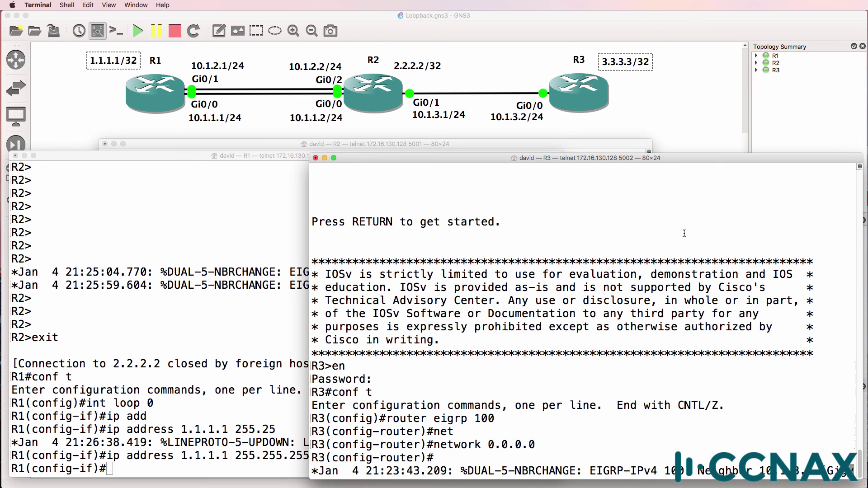
{"action": "key", "text": "Return"}
{"action": "key", "text": "Return"}
{"action": "type", "text": "int loop 0"}
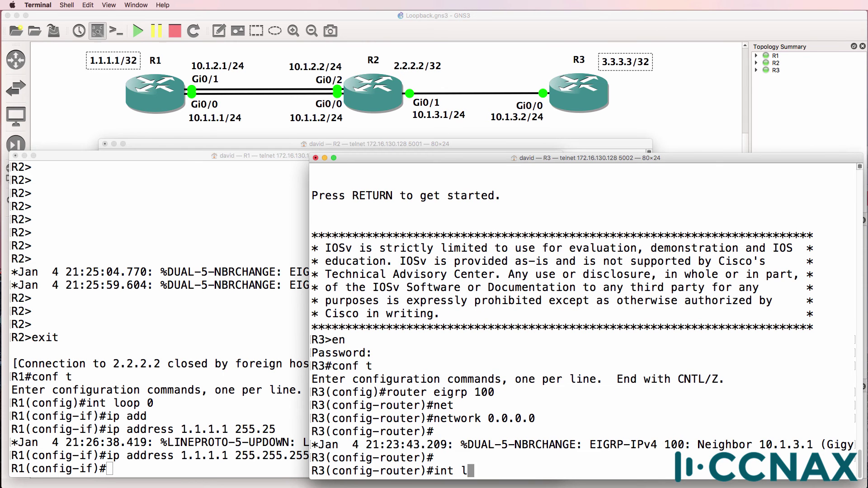
{"action": "key", "text": "Return"}
{"action": "type", "text": "ip add"}
{"action": "key", "text": "Tab"}
{"action": "type", "text": "3."}
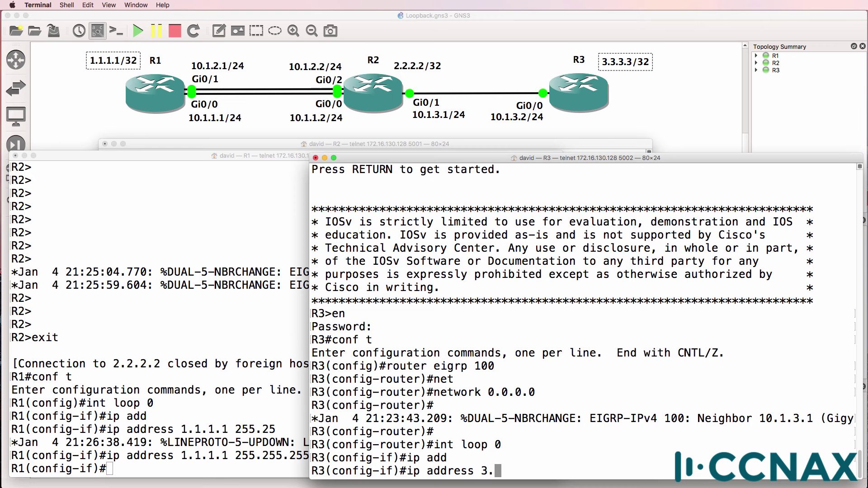
{"action": "type", "text": "3.3.3 255.255.255.255.25"}
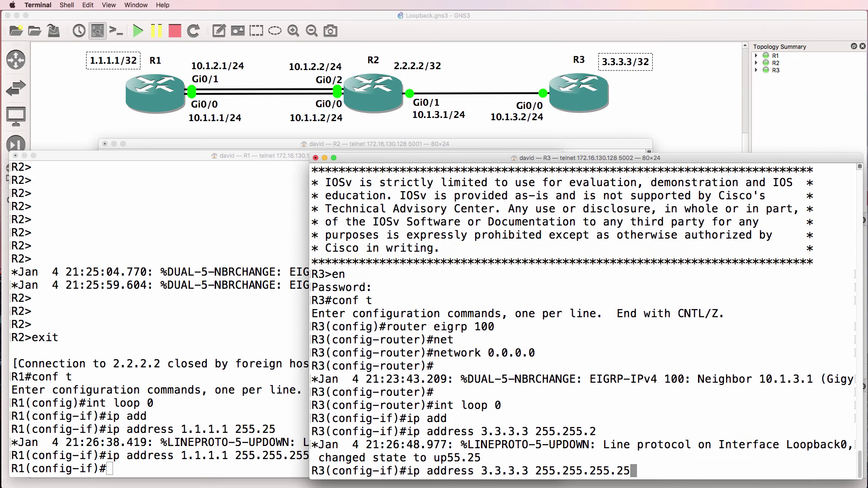
{"action": "key", "text": "Return"}
{"action": "key", "text": "super+grave"}
Show R1's routing table and mark the EIGRP routes to 2.2.2.2 and 3.3.3.3.
{"action": "type", "text": "end"}
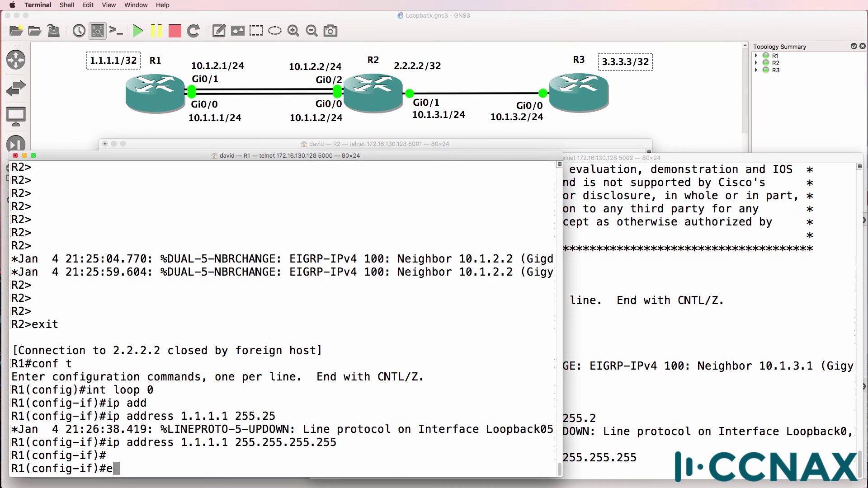
{"action": "key", "text": "Return"}
{"action": "type", "text": "sh ip route"}
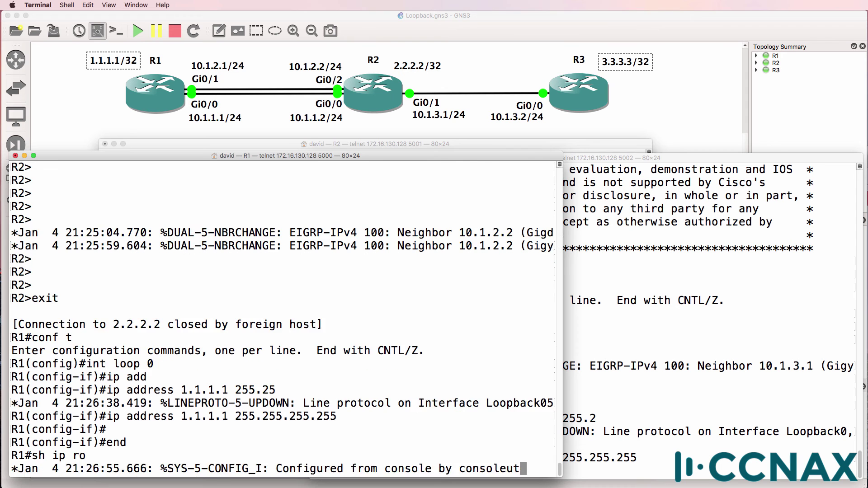
{"action": "key", "text": "Return"}
{"action": "key", "text": "space"}
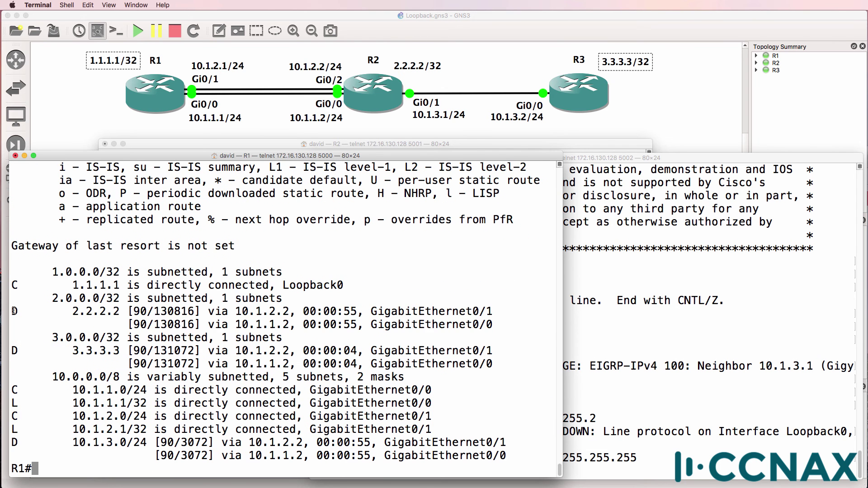
{"action": "left_click_drag", "start_coordinate": [11, 311], "coordinate": [520, 330]}
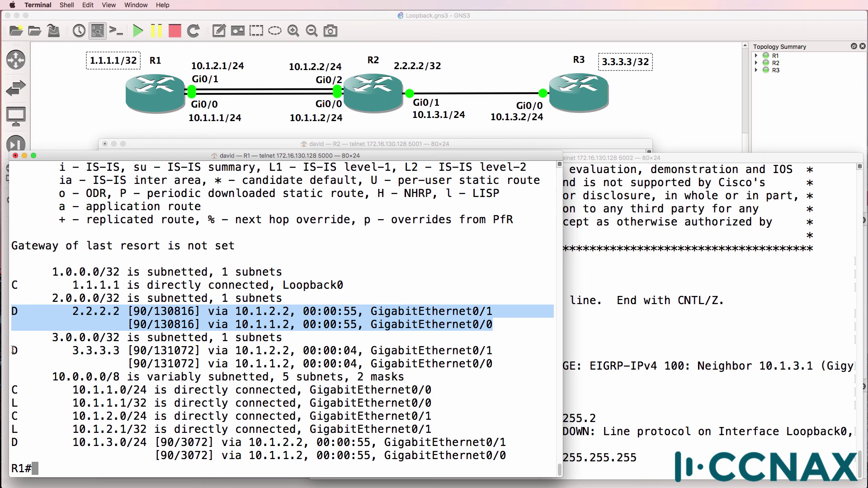
{"action": "left_click_drag", "start_coordinate": [14, 350], "coordinate": [538, 365]}
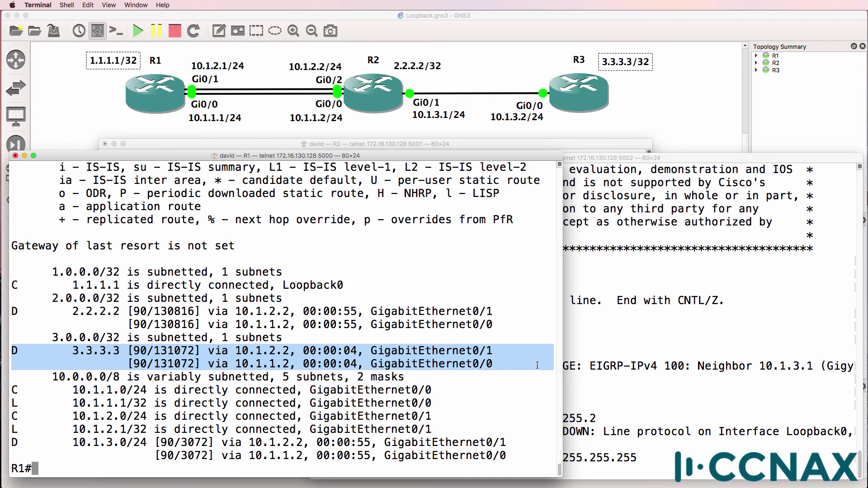
Ping 3.3.3.3 from R1, then attempt telnet 3.3.3.3.
{"action": "type", "text": "ping 3.3.3.3"}
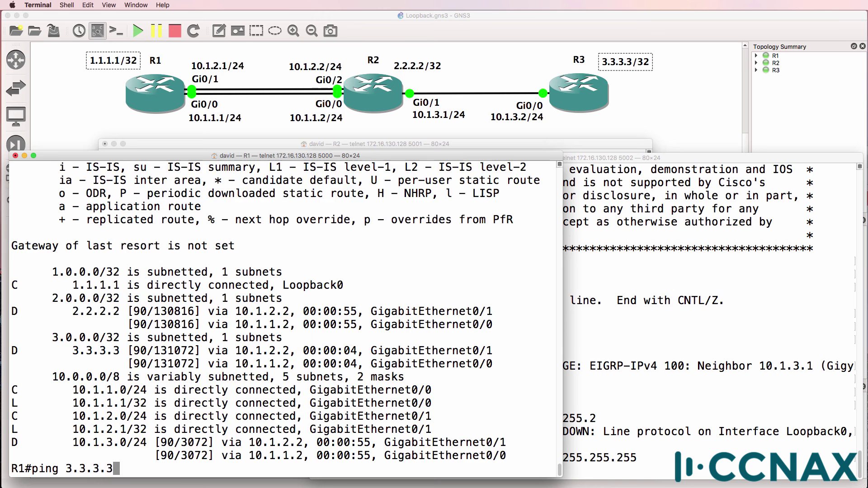
{"action": "key", "text": "Return"}
{"action": "type", "text": "telnet 3.3.3.3"}
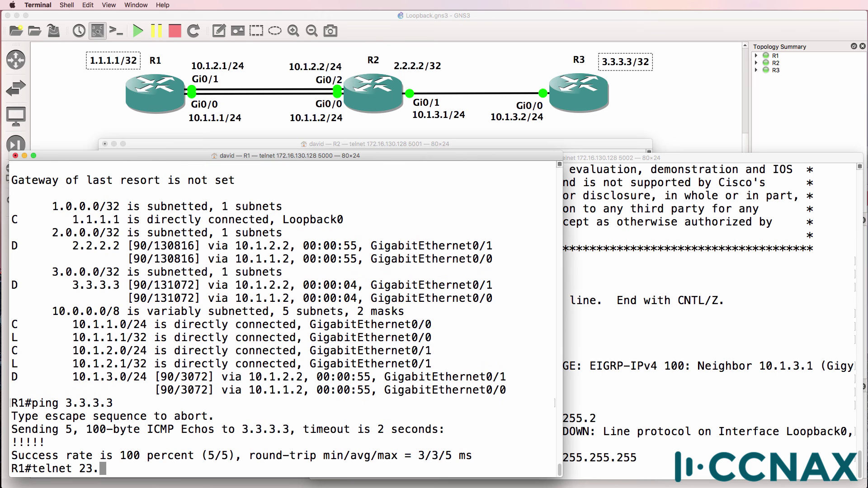
{"action": "key", "text": "Return"}
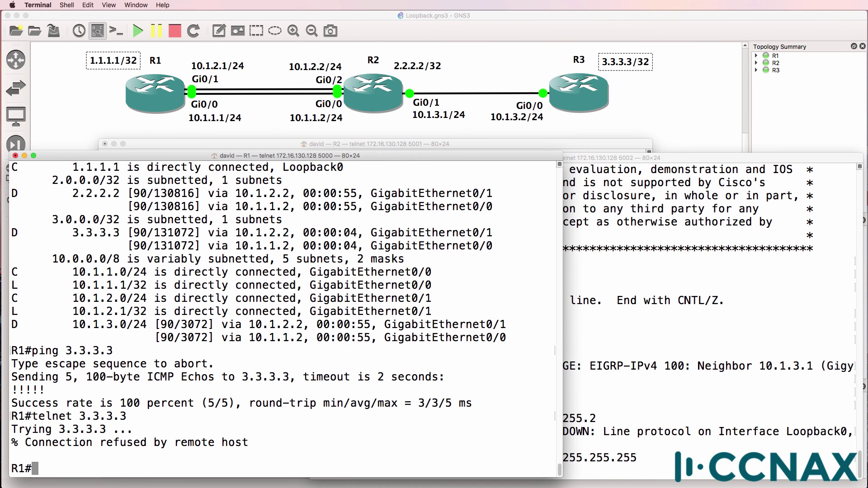
Show R3's running config from the vty section and mark its transport input none setting.
{"action": "left_click", "coordinate": [652, 296]}
{"action": "key", "text": "Return"}
{"action": "key", "text": "Return"}
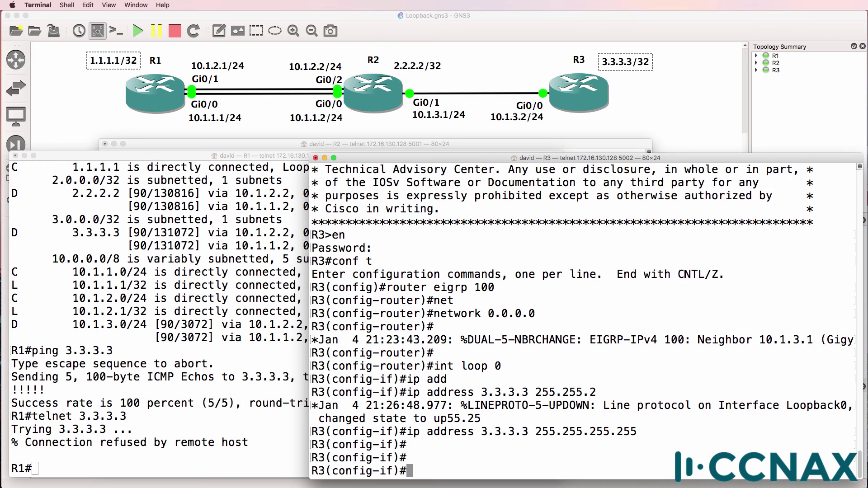
{"action": "type", "text": "end"}
{"action": "key", "text": "Return"}
{"action": "type", "text": "sh run"}
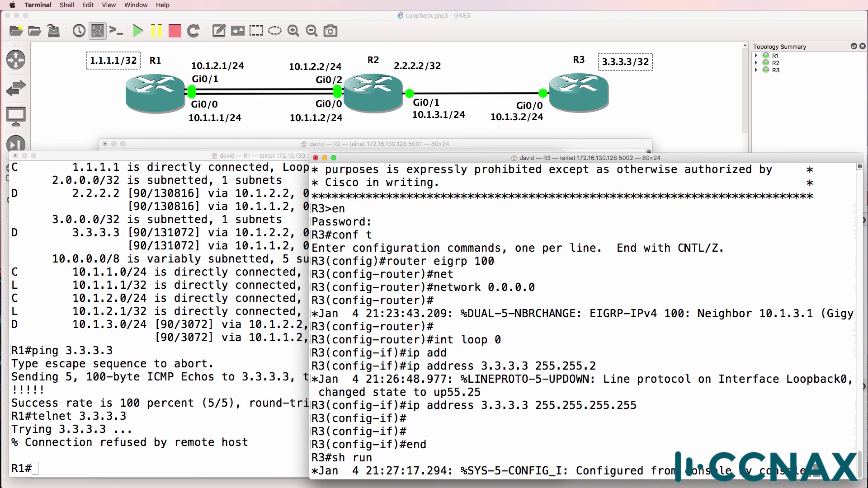
{"action": "type", "text": " | begin vty"}
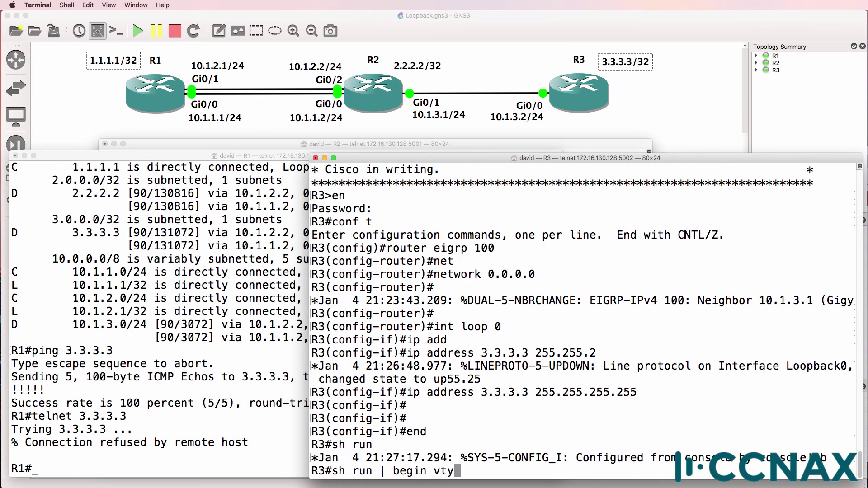
{"action": "key", "text": "Return"}
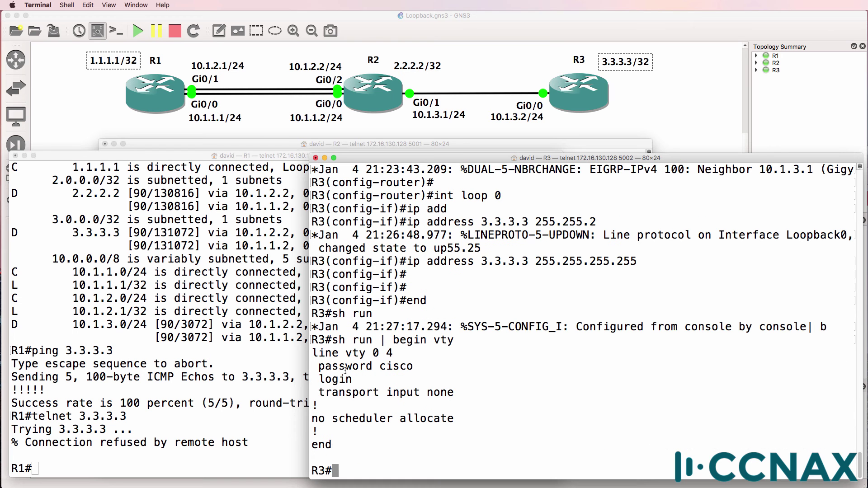
{"action": "left_click_drag", "start_coordinate": [318, 392], "coordinate": [453, 390]}
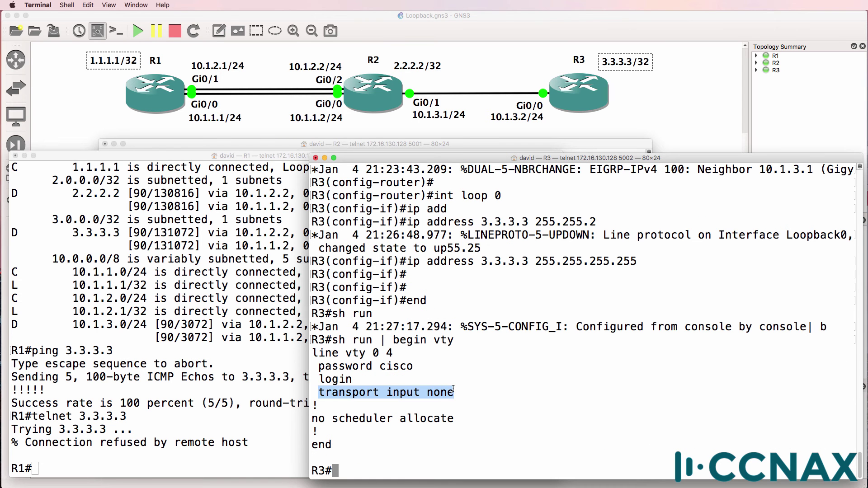
Set transport input all on R3's line vty 0 4.
{"action": "type", "text": "conf t"}
{"action": "key", "text": "Return"}
{"action": "type", "text": "lint"}
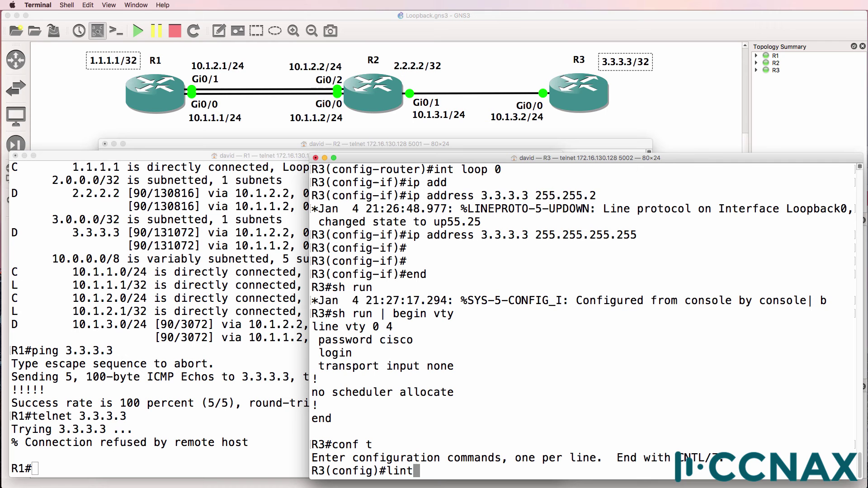
{"action": "key", "text": "BackSpace"}
{"action": "type", "text": "e vty 0 4"}
{"action": "key", "text": "Return"}
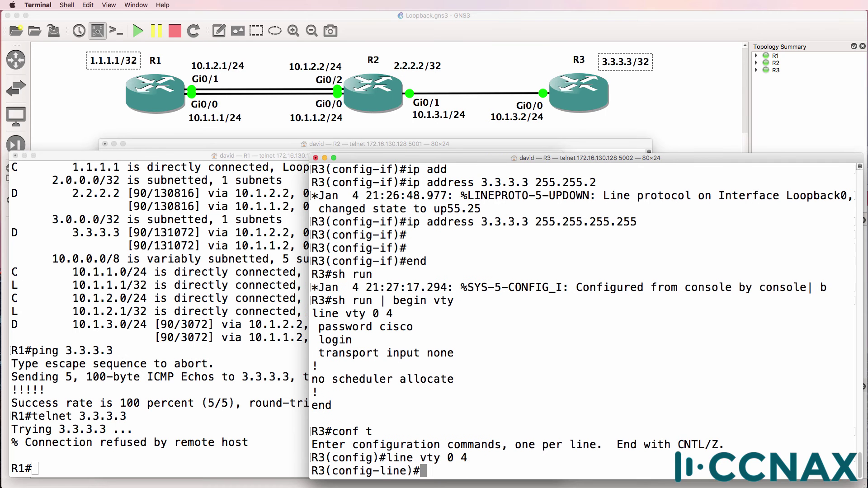
{"action": "type", "text": "tra"}
{"action": "key", "text": "Tab"}
{"action": "type", "text": "in"}
{"action": "key", "text": "Tab"}
{"action": "type", "text": "?"}
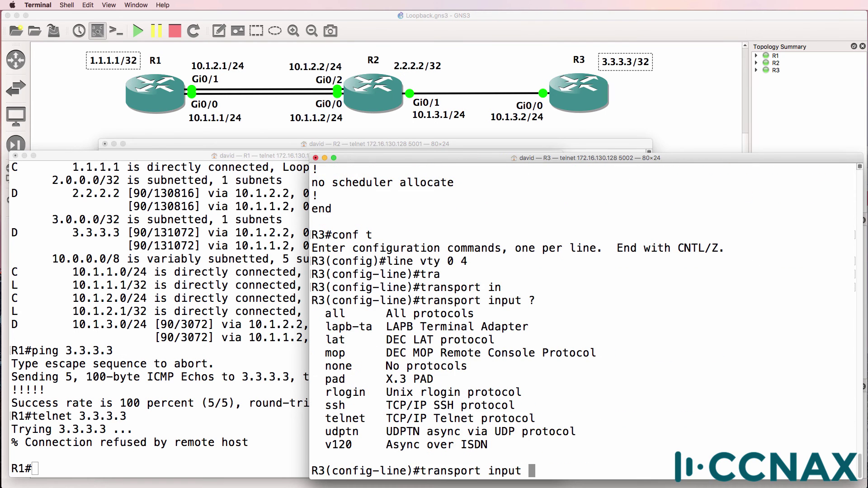
{"action": "type", "text": "all"}
{"action": "key", "text": "Return"}
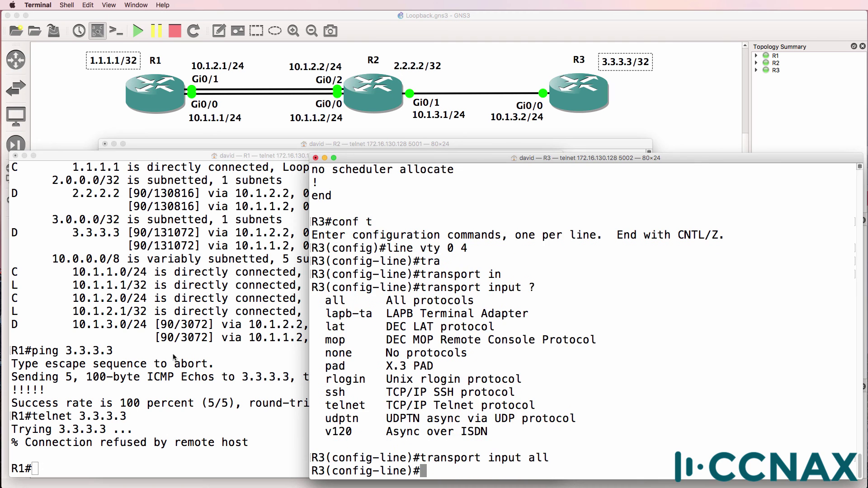
Retry telnet 3.3.3.3 from R1 and log in with the vty password.
{"action": "left_click", "coordinate": [174, 357]}
{"action": "key", "text": "Up"}
{"action": "key", "text": "Return"}
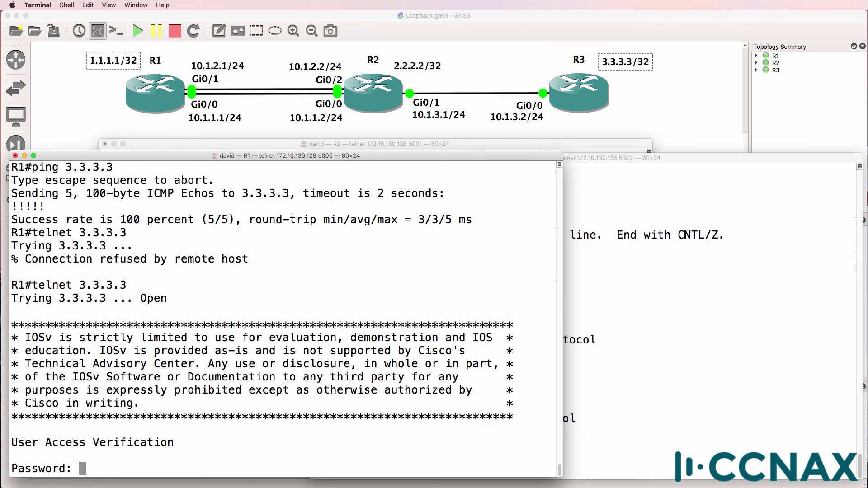
{"action": "type", "text": "cisco"}
{"action": "key", "text": "Return"}
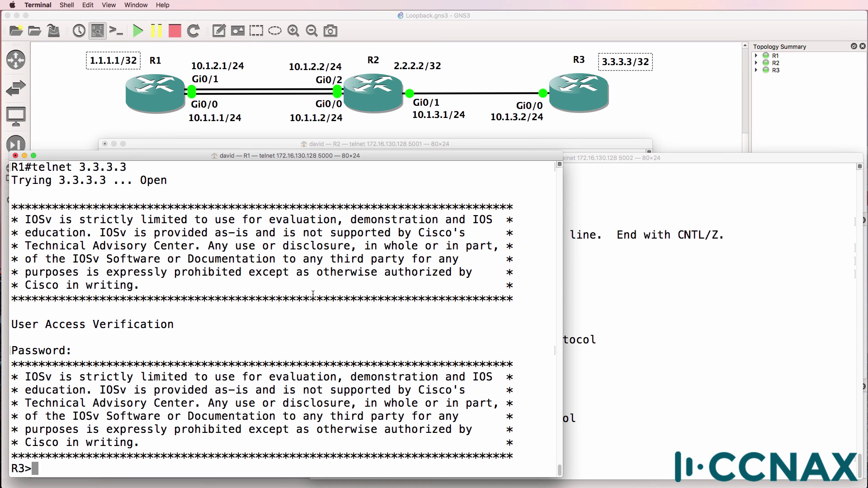
Apply 192.168.1.2 255.255.255.255 to R2's Loopback0.
{"action": "left_click", "coordinate": [528, 145]}
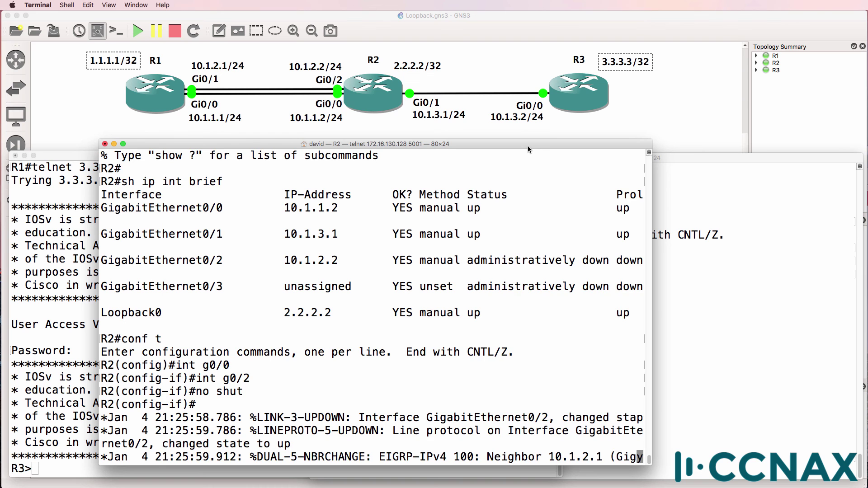
{"action": "key", "text": "Return"}
{"action": "type", "text": "int loop 0"}
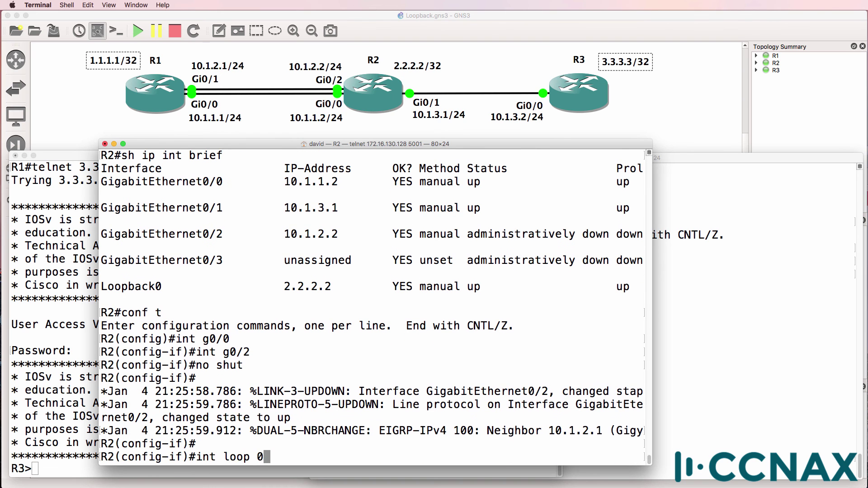
{"action": "key", "text": "Return"}
{"action": "type", "text": "ip add"}
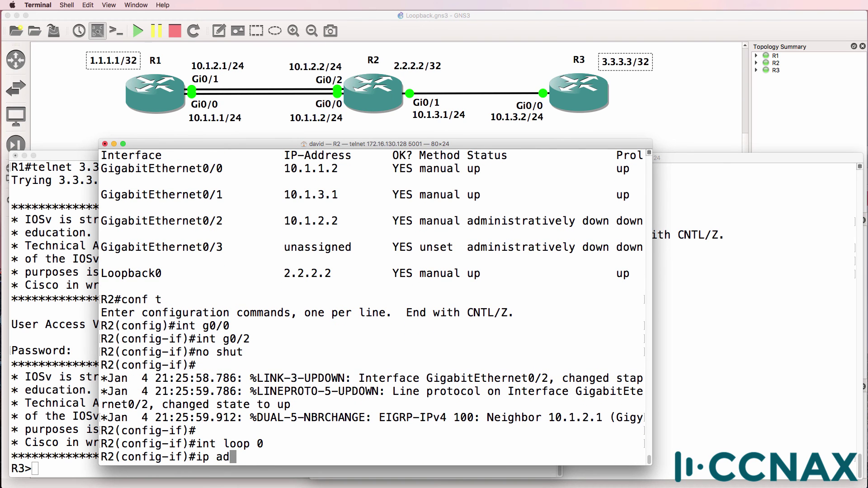
{"action": "key", "text": "Tab"}
{"action": "type", "text": "192.167.1"}
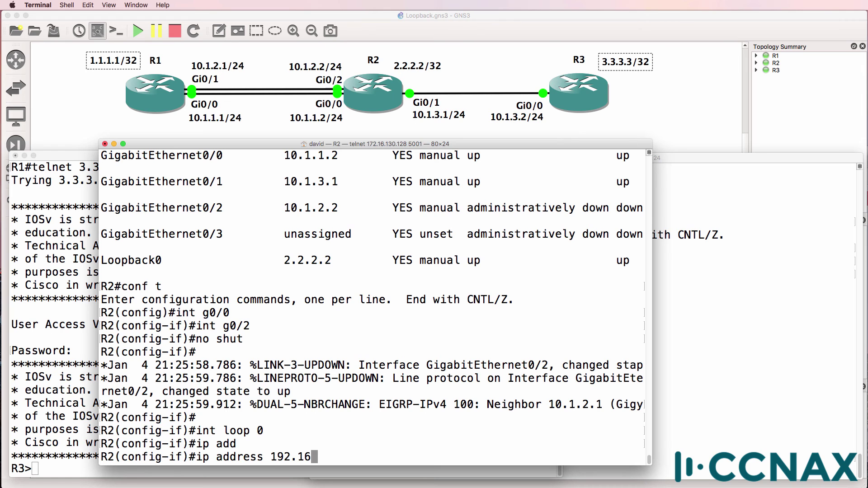
{"action": "key", "text": "BackSpace"}
{"action": "key", "text": "BackSpace"}
{"action": "key", "text": "BackSpace"}
{"action": "type", "text": "8.1.2 255.255.255.255"}
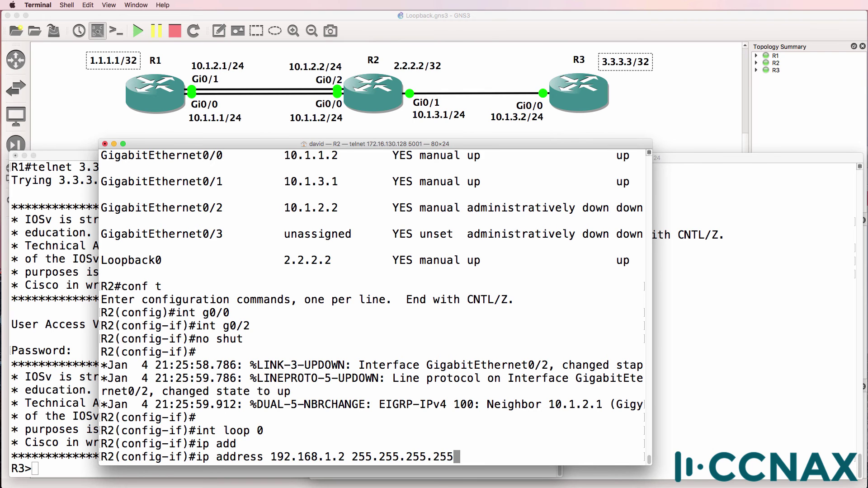
{"action": "key", "text": "Return"}
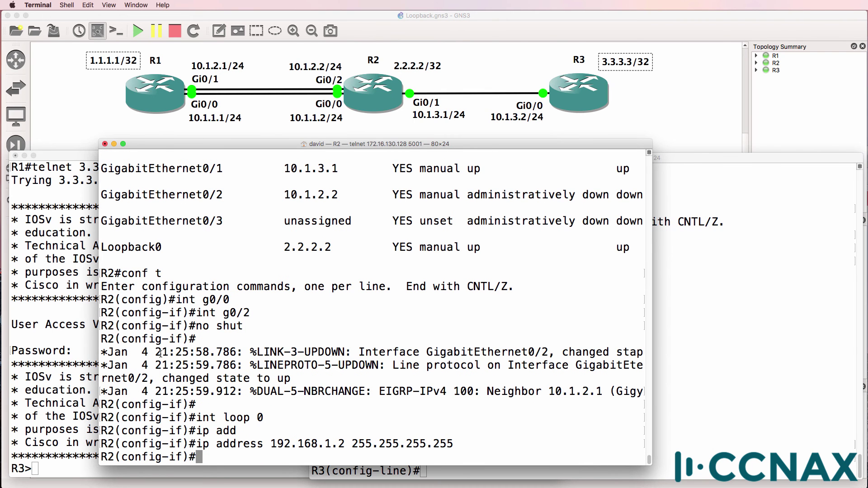
Restore R2's Loopback0 address to 2.2.2.2 255.255.255.255.
{"action": "type", "text": "int loop 0"}
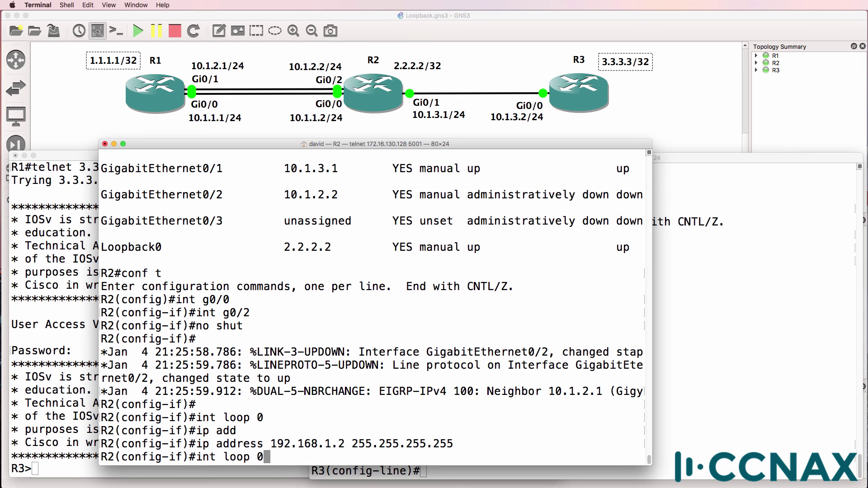
{"action": "key", "text": "Return"}
{"action": "type", "text": "ip add"}
{"action": "key", "text": "Tab"}
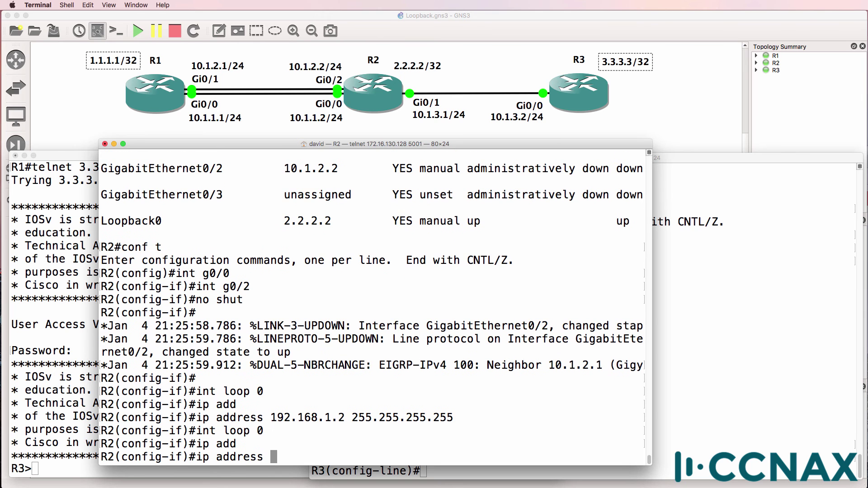
{"action": "type", "text": "2.2.2.2 255.255.255.255"}
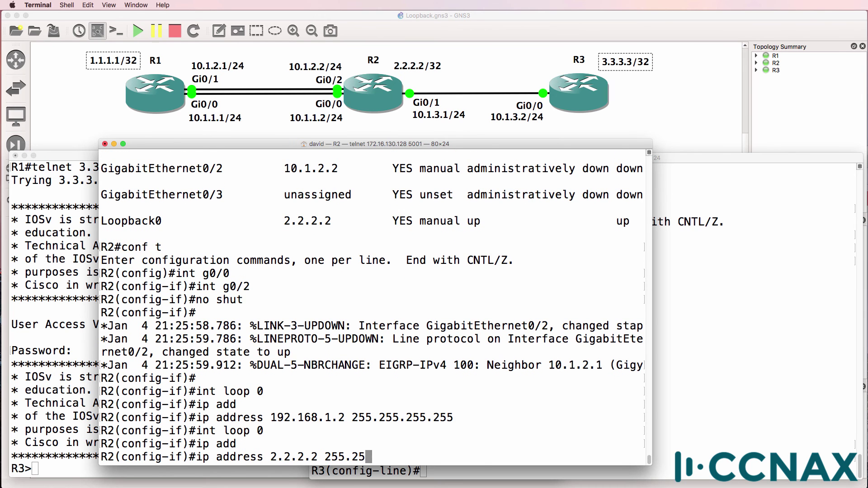
{"action": "key", "text": "Return"}
Create Loopback1 on R2 and assign it 192.168.1.2/32.
{"action": "type", "text": "int loop 1"}
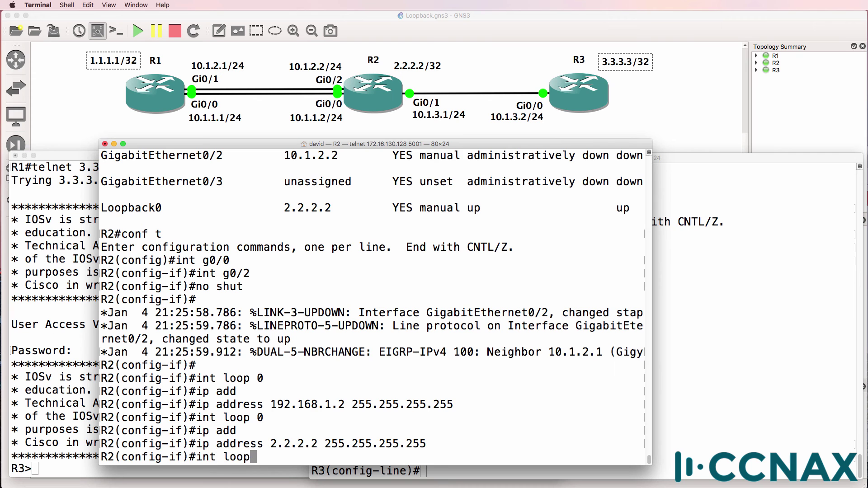
{"action": "key", "text": "Return"}
{"action": "key", "text": "Up"}
{"action": "key", "text": "Up"}
{"action": "key", "text": "Up"}
{"action": "key", "text": "Up"}
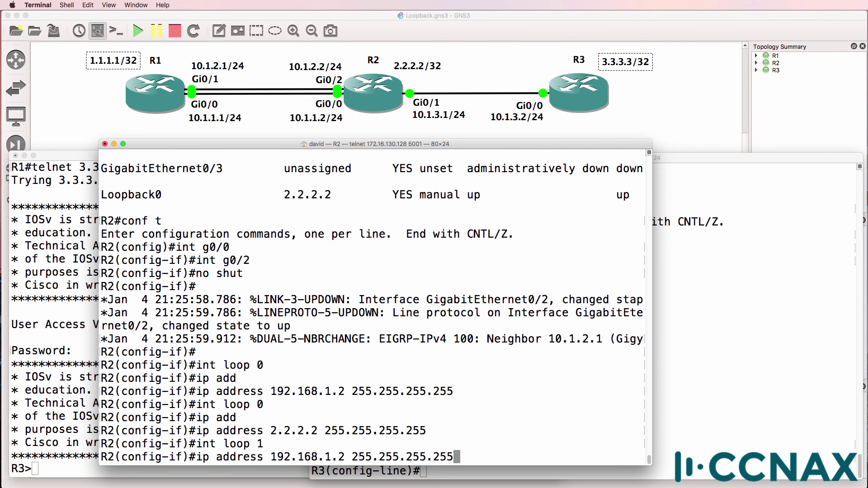
{"action": "key", "text": "Return"}
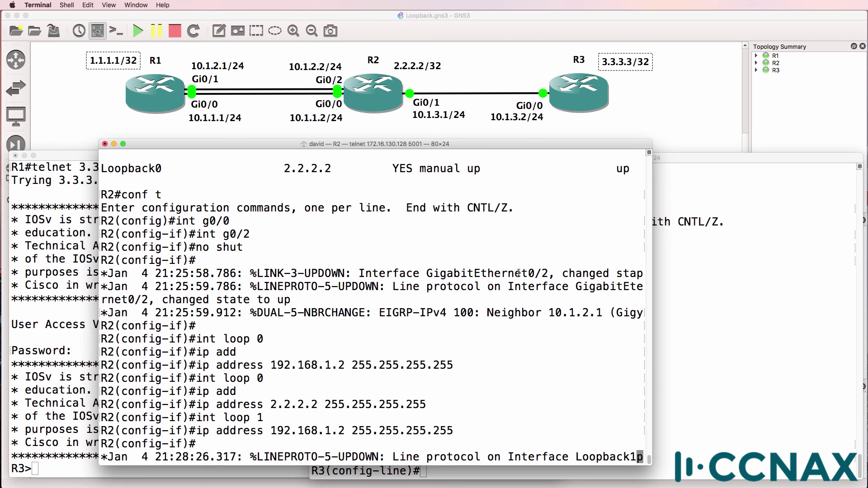
Create Loopback192 on R3 with address 192.168.1.3 255.255.255.255.
{"action": "left_click", "coordinate": [758, 273]}
{"action": "key", "text": "Return"}
{"action": "type", "text": "int "}
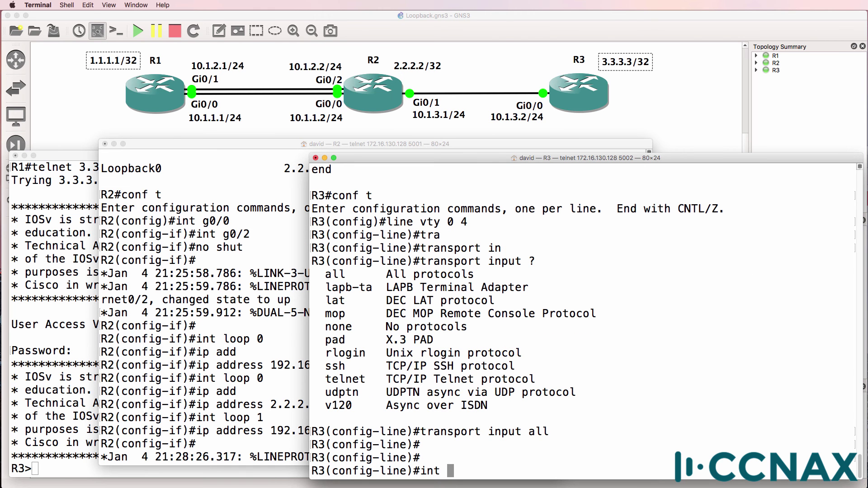
{"action": "type", "text": "loop 192"}
{"action": "key", "text": "Return"}
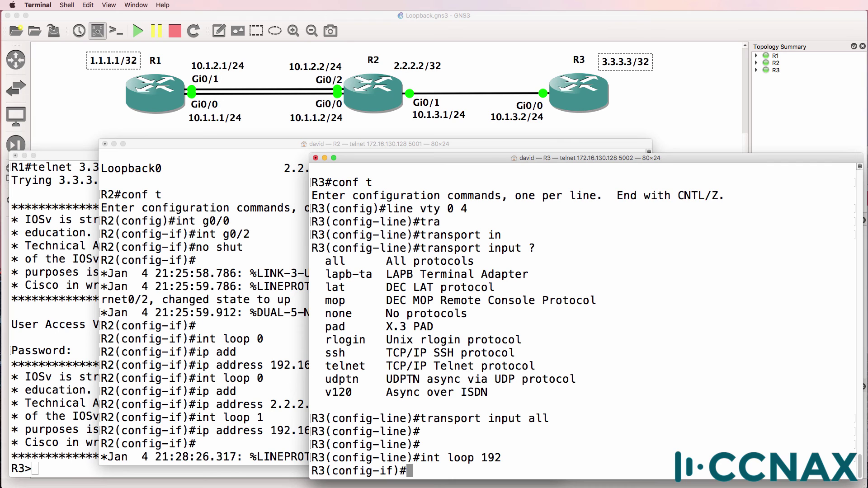
{"action": "type", "text": "ip add"}
{"action": "key", "text": "Tab"}
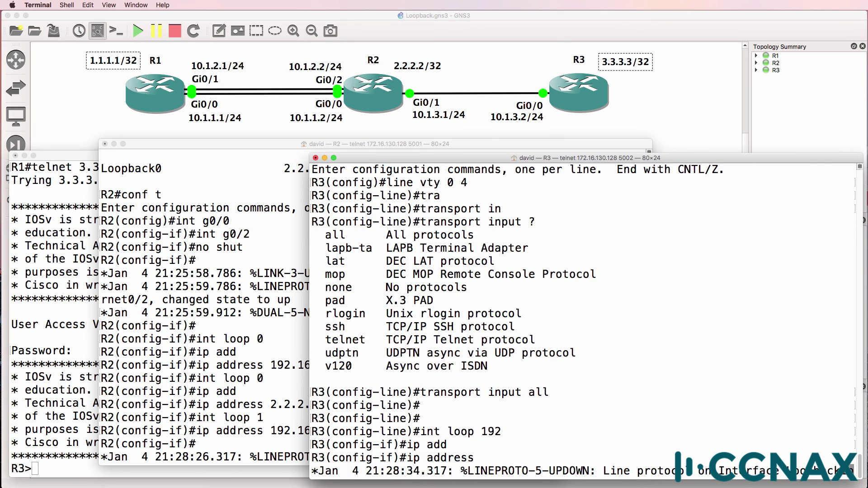
{"action": "type", "text": "192."}
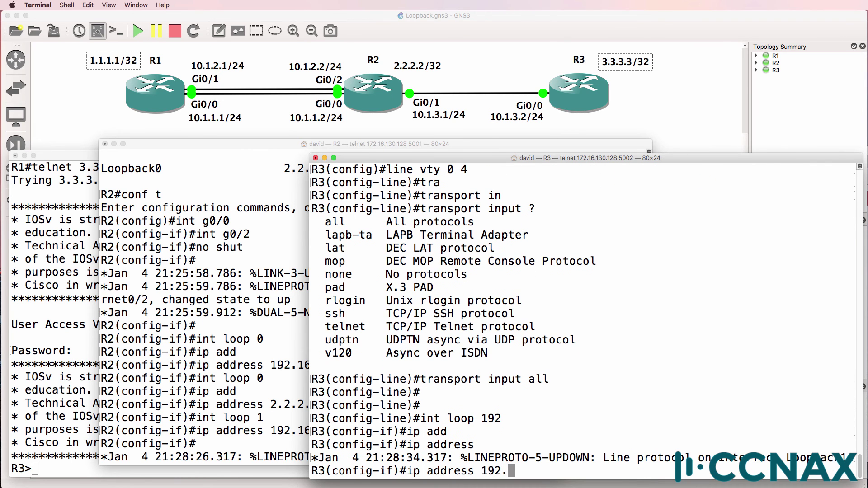
{"action": "type", "text": "168.1.3 2555."}
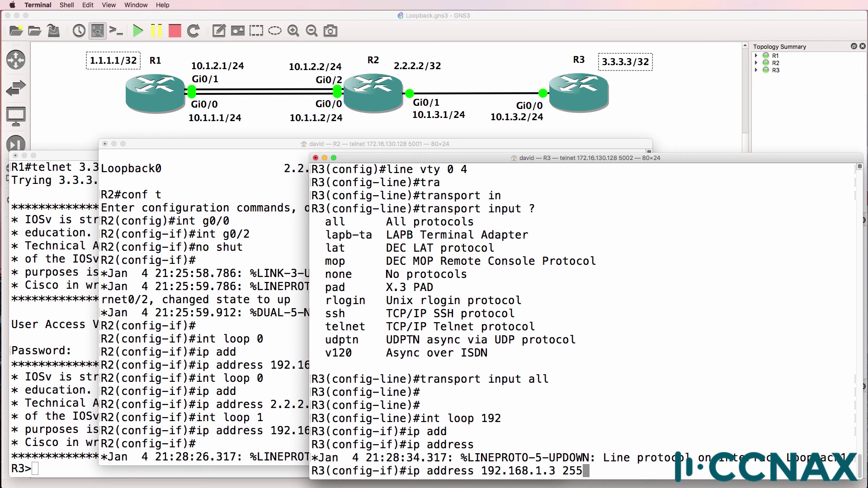
{"action": "key", "text": "BackSpace"}
{"action": "key", "text": "BackSpace"}
{"action": "type", "text": ".255.255.255"}
{"action": "key", "text": "Return"}
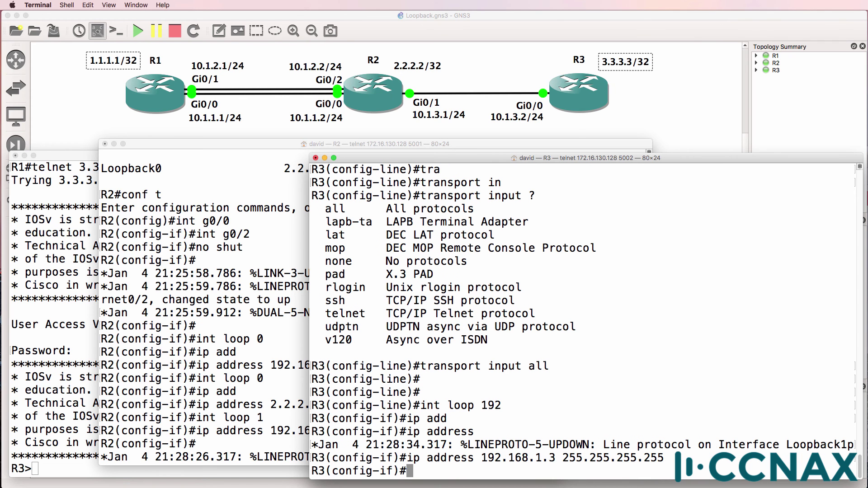
{"action": "left_click_drag", "start_coordinate": [502, 405], "coordinate": [483, 406]}
Delete the Loopback1 interface on R2.
{"action": "left_click", "coordinate": [255, 424]}
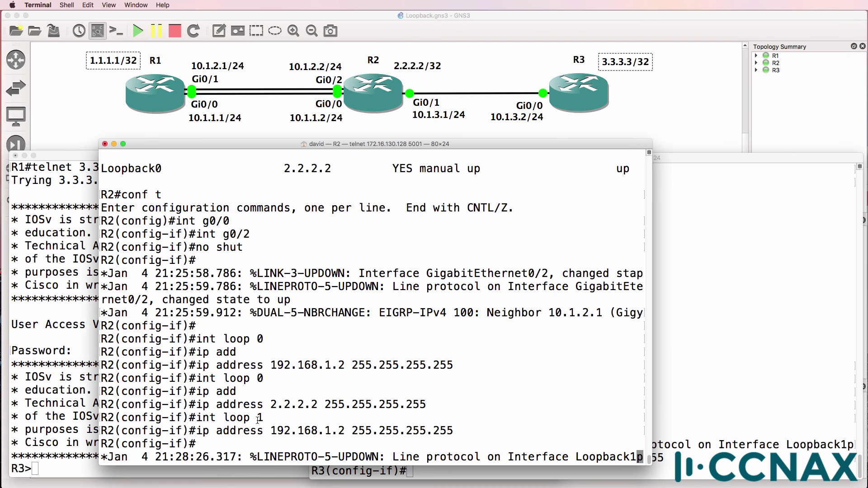
{"action": "left_click_drag", "start_coordinate": [263, 417], "coordinate": [222, 415]}
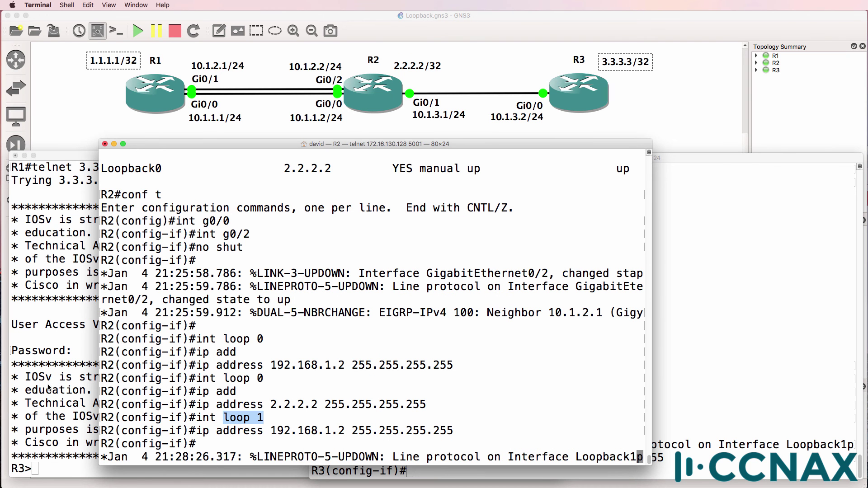
{"action": "key", "text": "Return"}
{"action": "type", "text": "no i"}
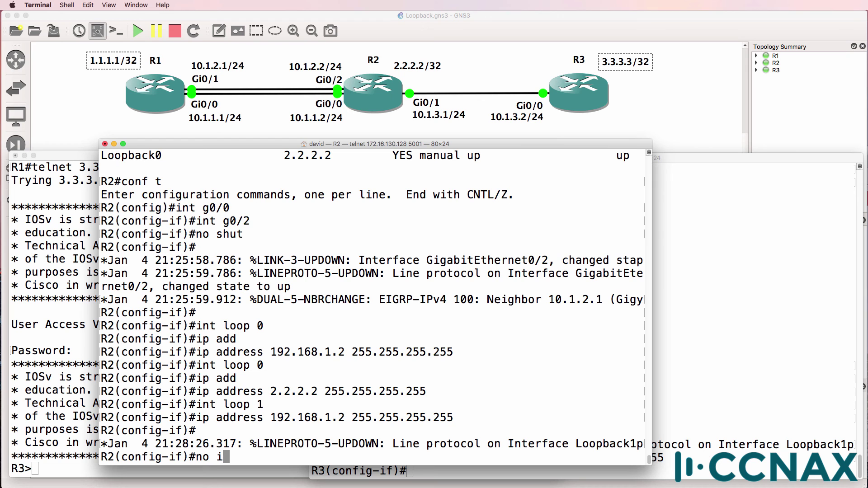
{"action": "type", "text": "nt loop 1"}
{"action": "key", "text": "Return"}
Create Loopback192 on R2 with address 192.168.1.2 255.255.255.255.
{"action": "type", "text": "int loop 1"}
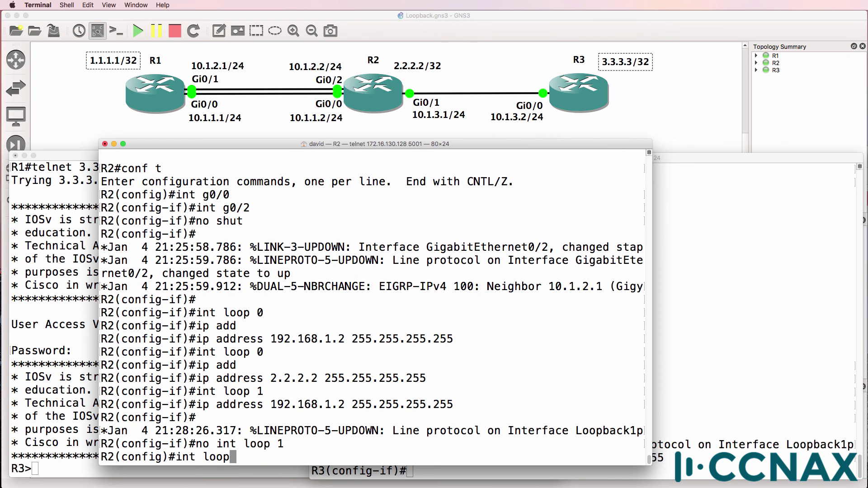
{"action": "type", "text": "92"}
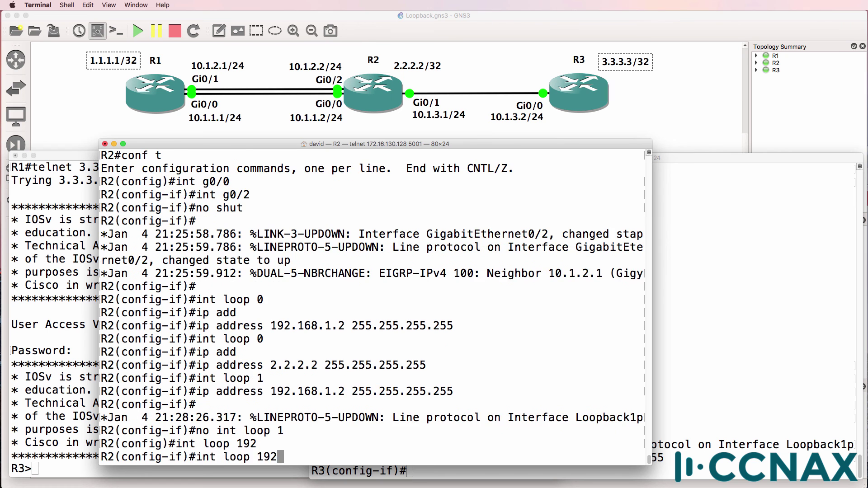
{"action": "key", "text": "Return"}
{"action": "key", "text": "Up"}
{"action": "key", "text": "Up"}
{"action": "key", "text": "Return"}
{"action": "key", "text": "Up"}
{"action": "key", "text": "Up"}
{"action": "key", "text": "Up"}
{"action": "key", "text": "Up"}
{"action": "key", "text": "Return"}
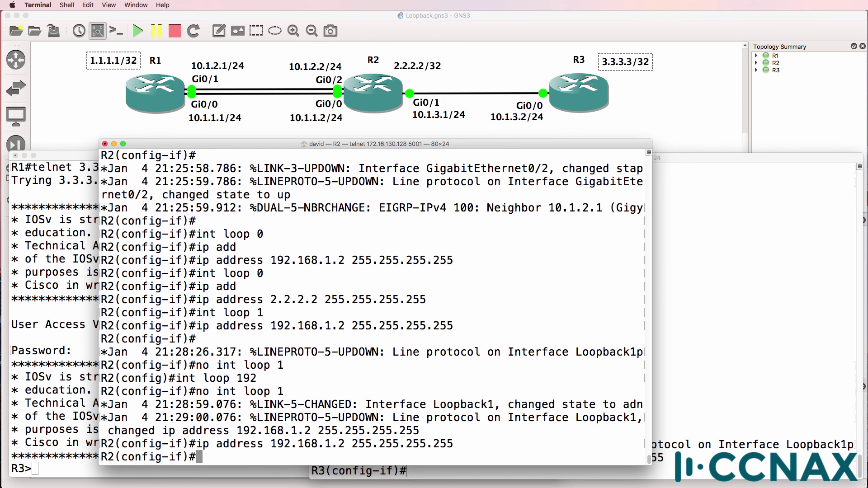
{"action": "key", "text": "Return"}
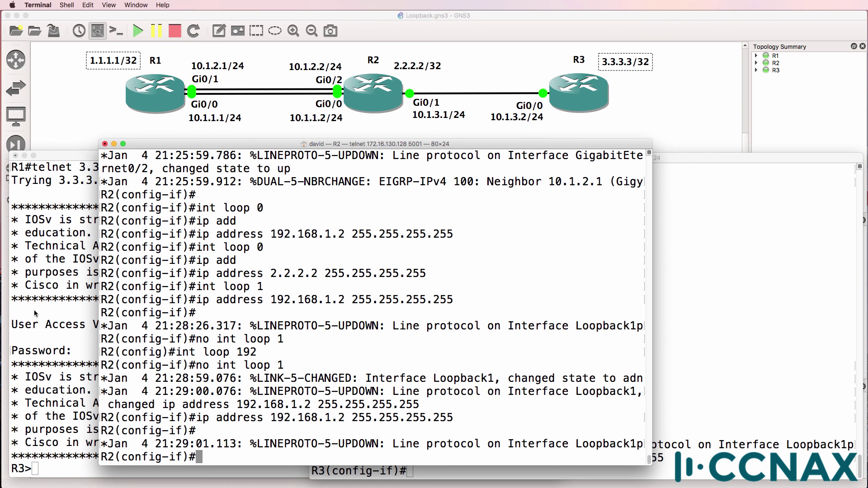
Exit R1's telnet session to R3.
{"action": "left_click", "coordinate": [65, 280]}
{"action": "key", "text": "Return"}
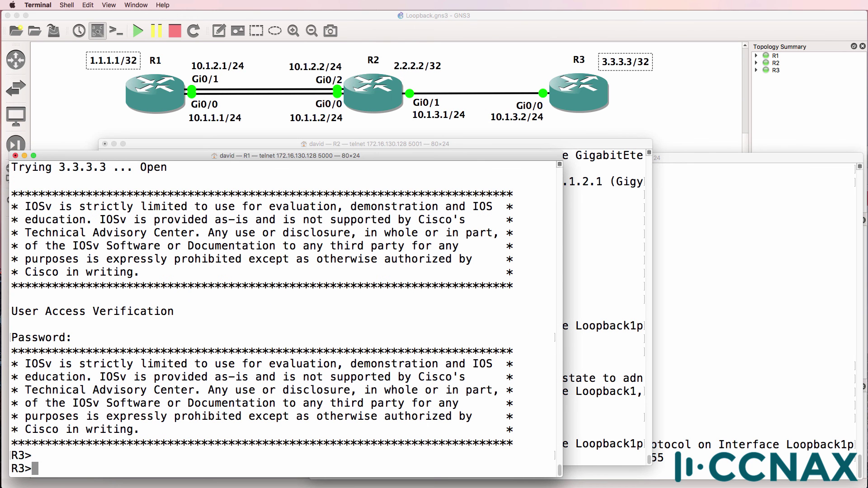
{"action": "type", "text": "exit"}
{"action": "key", "text": "Return"}
Create Loopback192 on R1 with address 192.168.1.1 255.255.255.255, then return to the privileged prompt.
{"action": "type", "text": "conf t"}
{"action": "key", "text": "Return"}
{"action": "type", "text": "int l"}
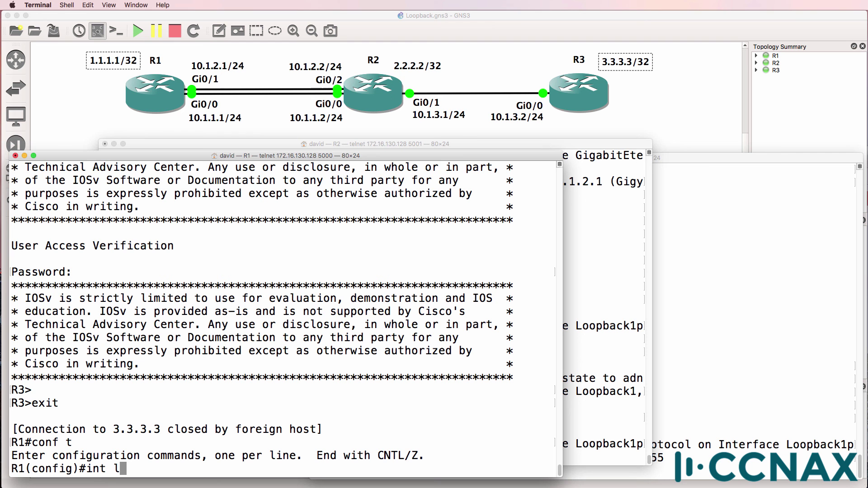
{"action": "type", "text": "oop "}
{"action": "type", "text": "?192"}
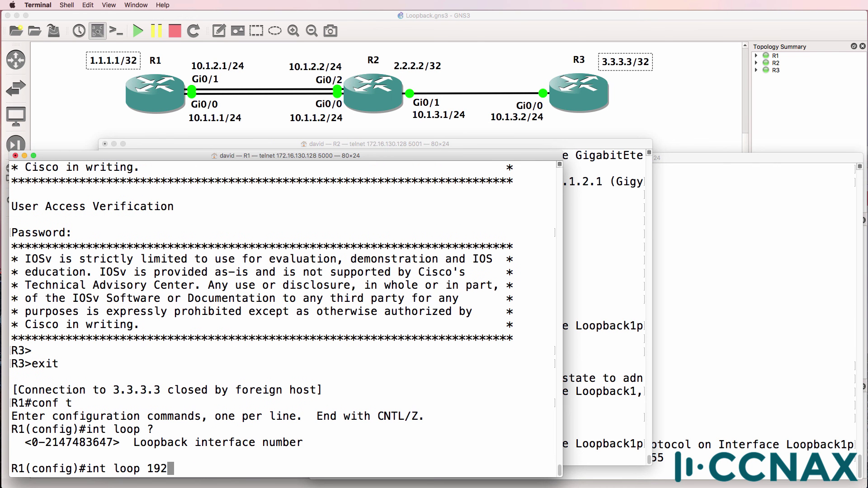
{"action": "key", "text": "Return"}
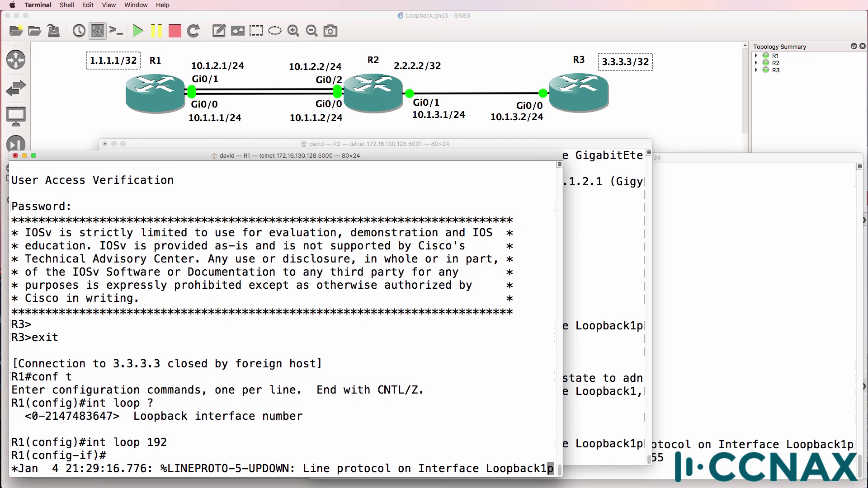
{"action": "type", "text": "ip address 192.1"}
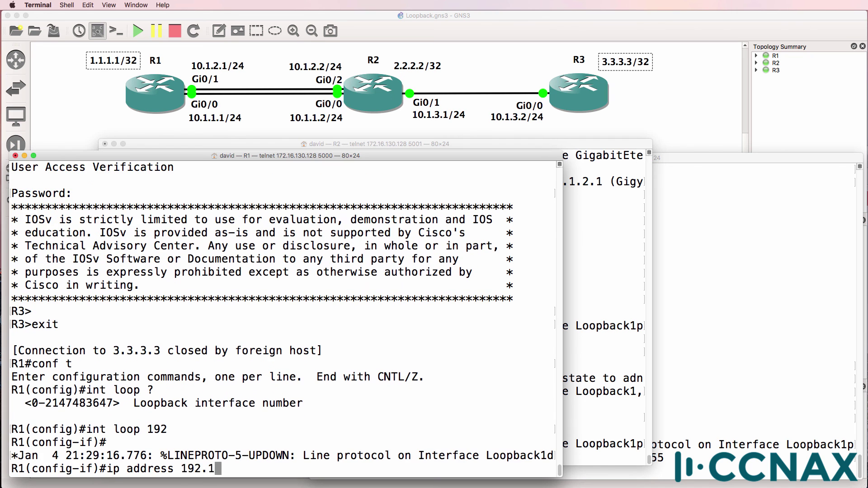
{"action": "type", "text": "68.1.1 255.255.255.255"}
{"action": "key", "text": "Return"}
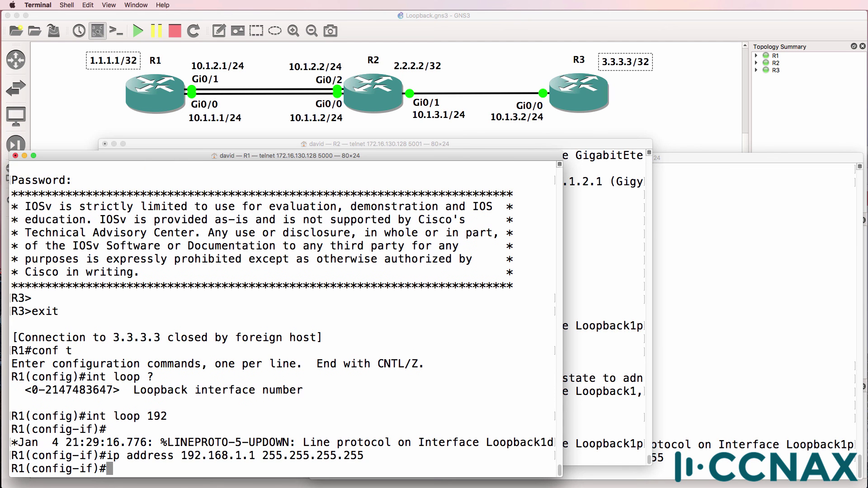
{"action": "type", "text": "end"}
{"action": "key", "text": "Return"}
Show R1's routing table and confirm EIGRP routes to 192.168.1.2 and 192.168.1.3.
{"action": "type", "text": "sh ip route"}
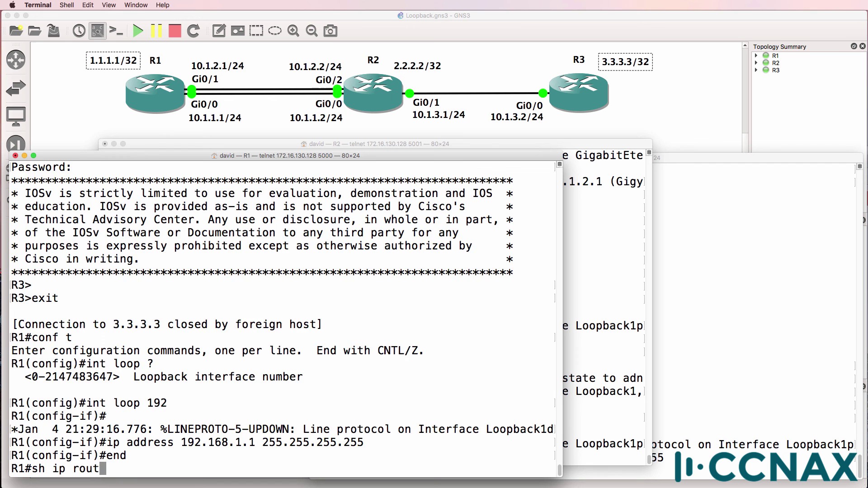
{"action": "key", "text": "Return"}
{"action": "key", "text": "space"}
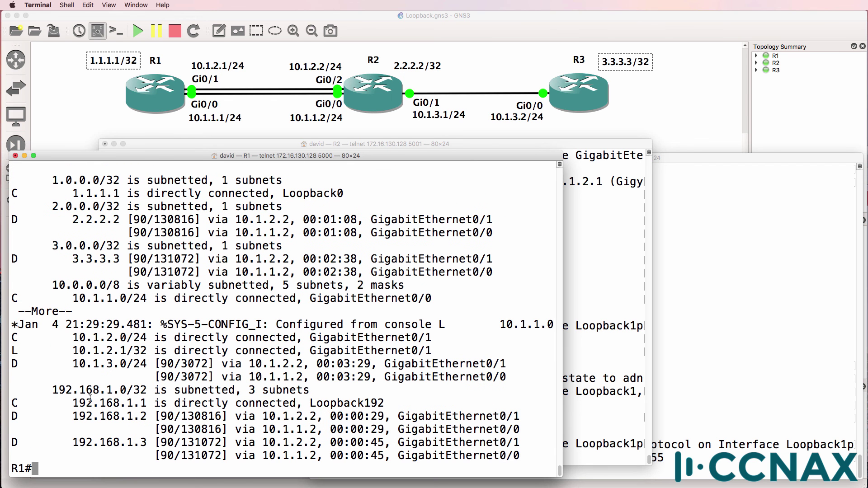
{"action": "left_click_drag", "start_coordinate": [15, 420], "coordinate": [578, 478]}
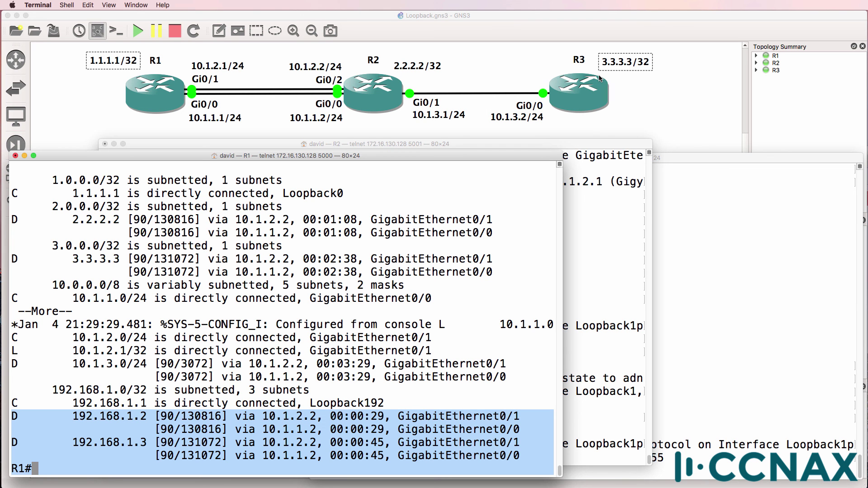
Telnet from R1 to 192.168.1.3, log in with R3's password, then exit.
{"action": "type", "text": "telnet "}
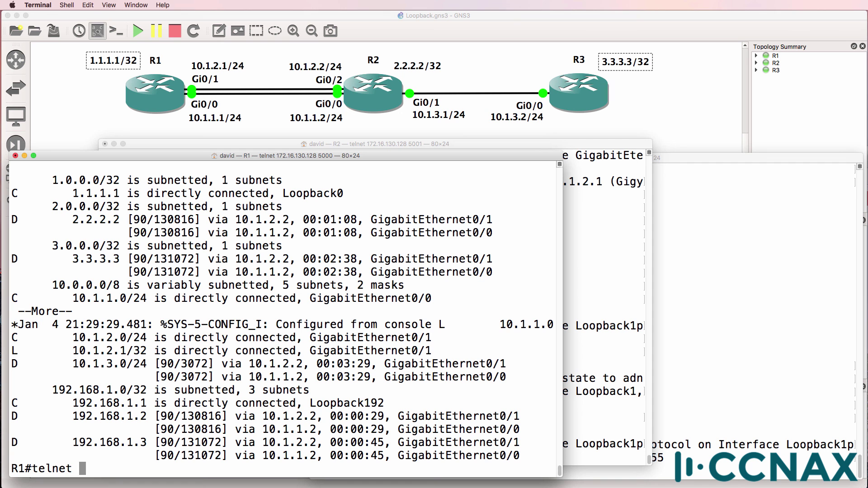
{"action": "type", "text": "192.168.1.3"}
{"action": "key", "text": "Return"}
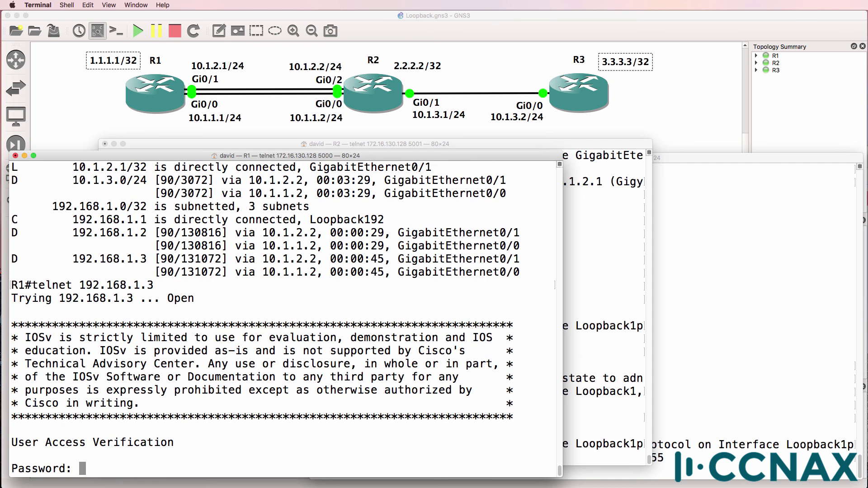
{"action": "type", "text": "cisco"}
{"action": "key", "text": "Return"}
{"action": "type", "text": "exit"}
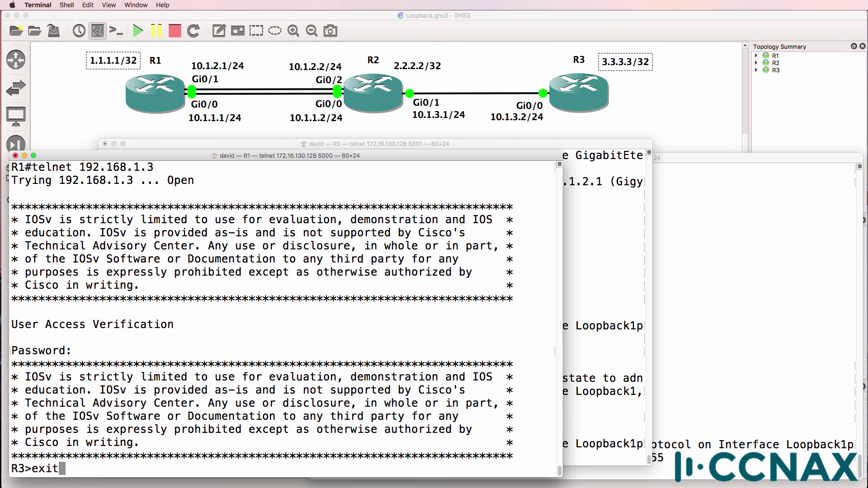
{"action": "key", "text": "Return"}
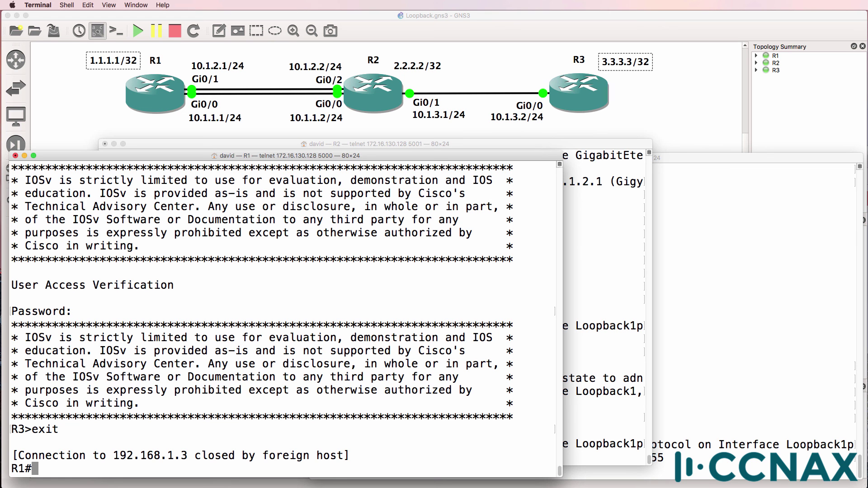